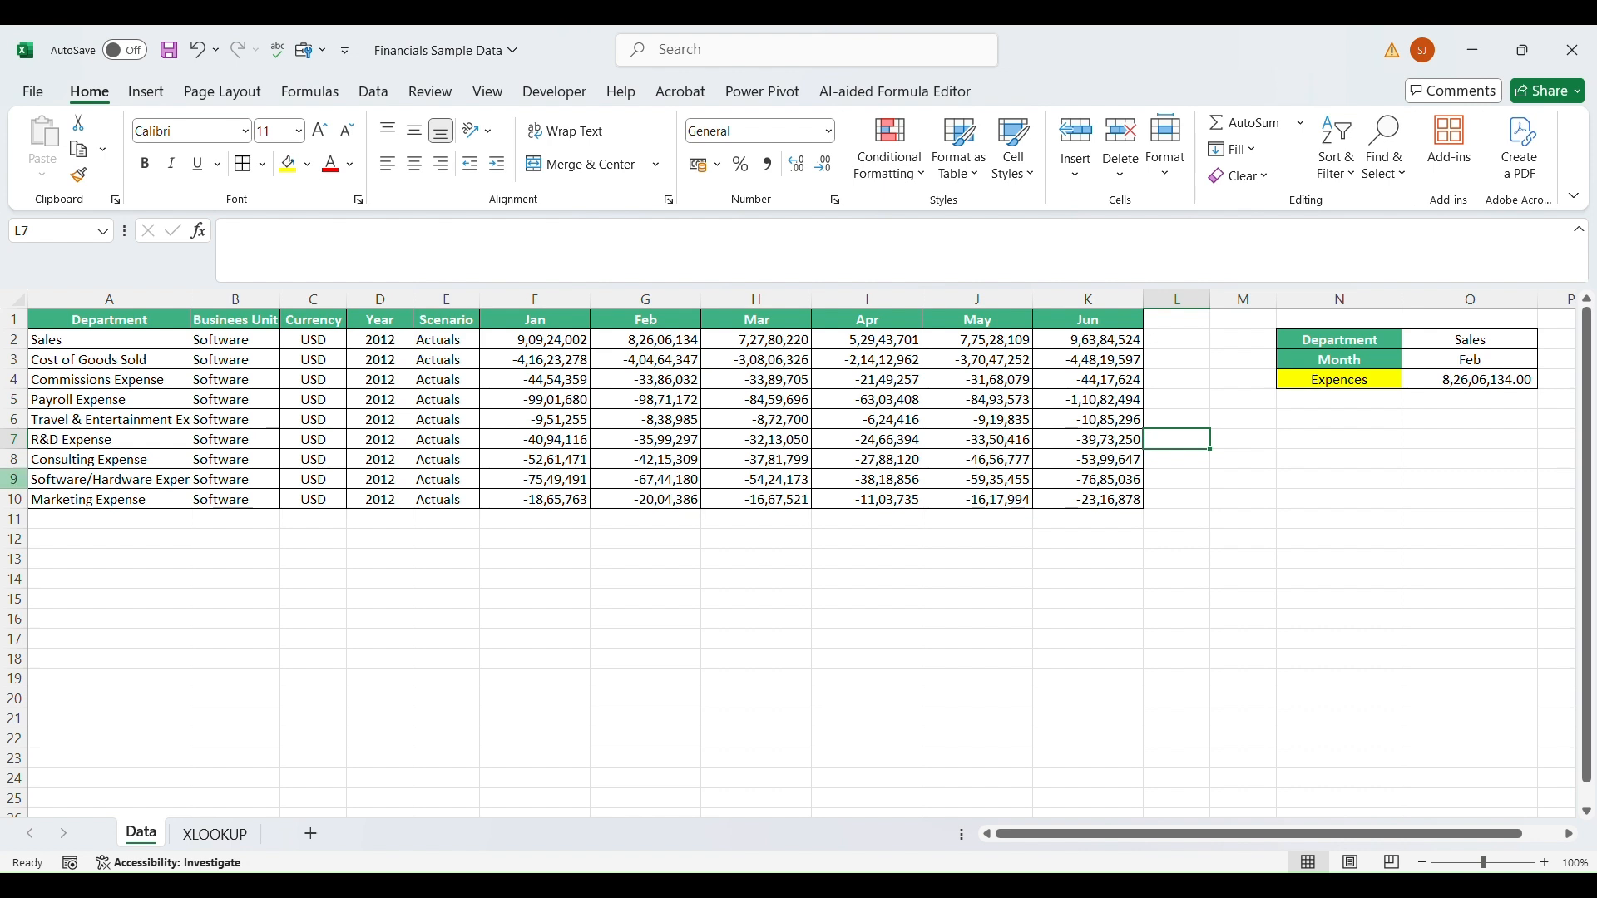
Review the department column, the Jan to Jun headings and the Department, Month and Expences lookup box on the Data sheet.
left_click_drag(109, 321, 109, 500)
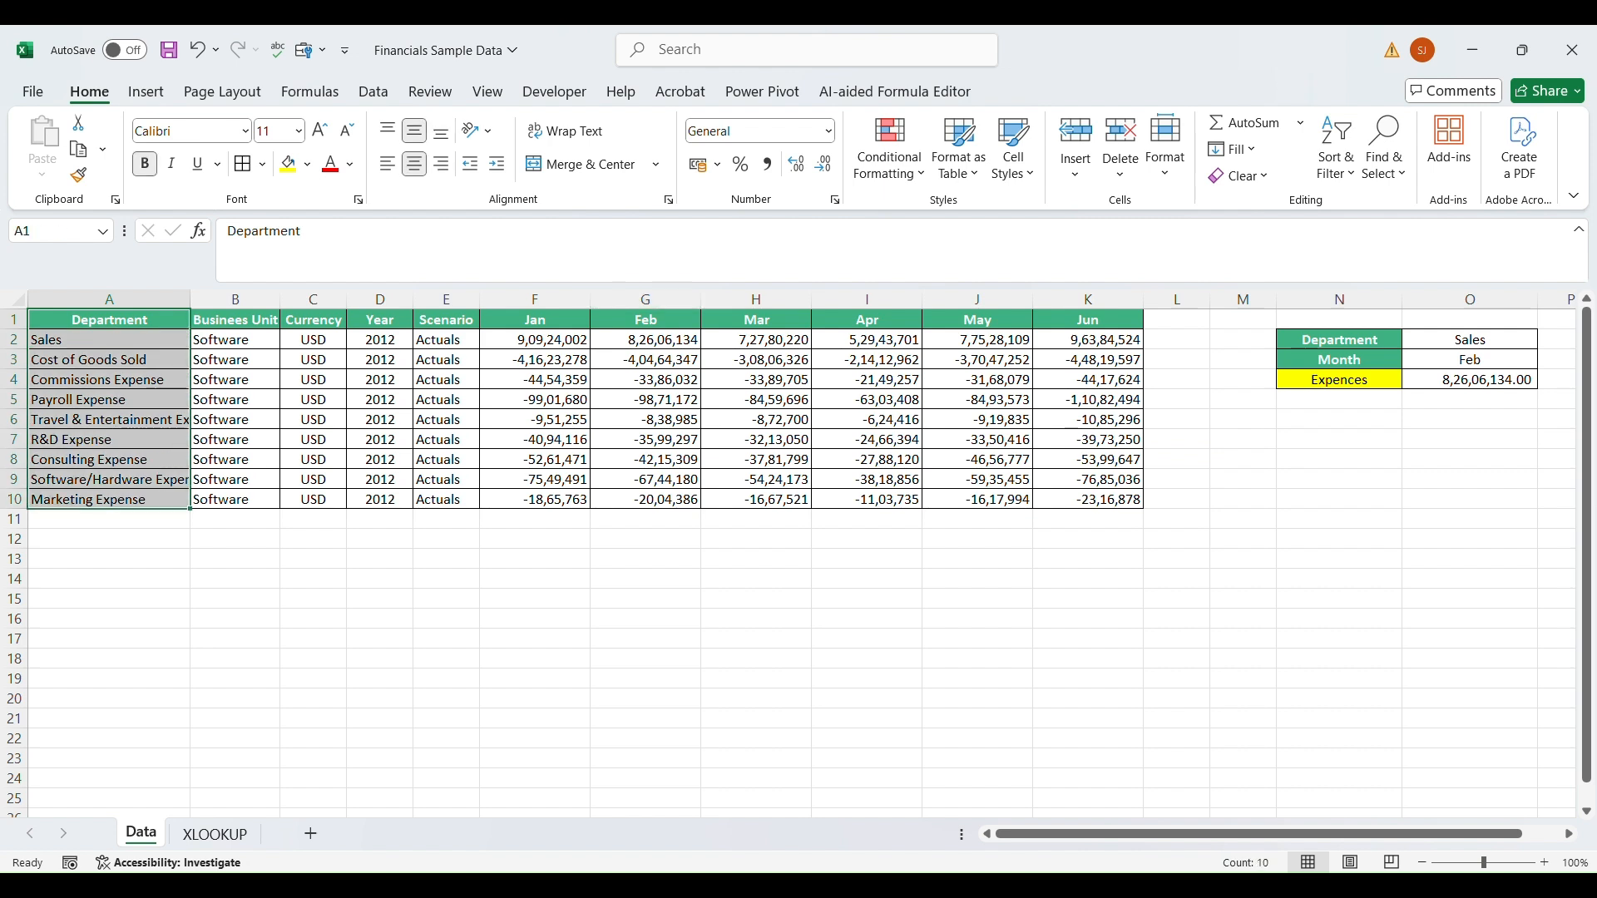
left_click_drag(535, 320, 1089, 320)
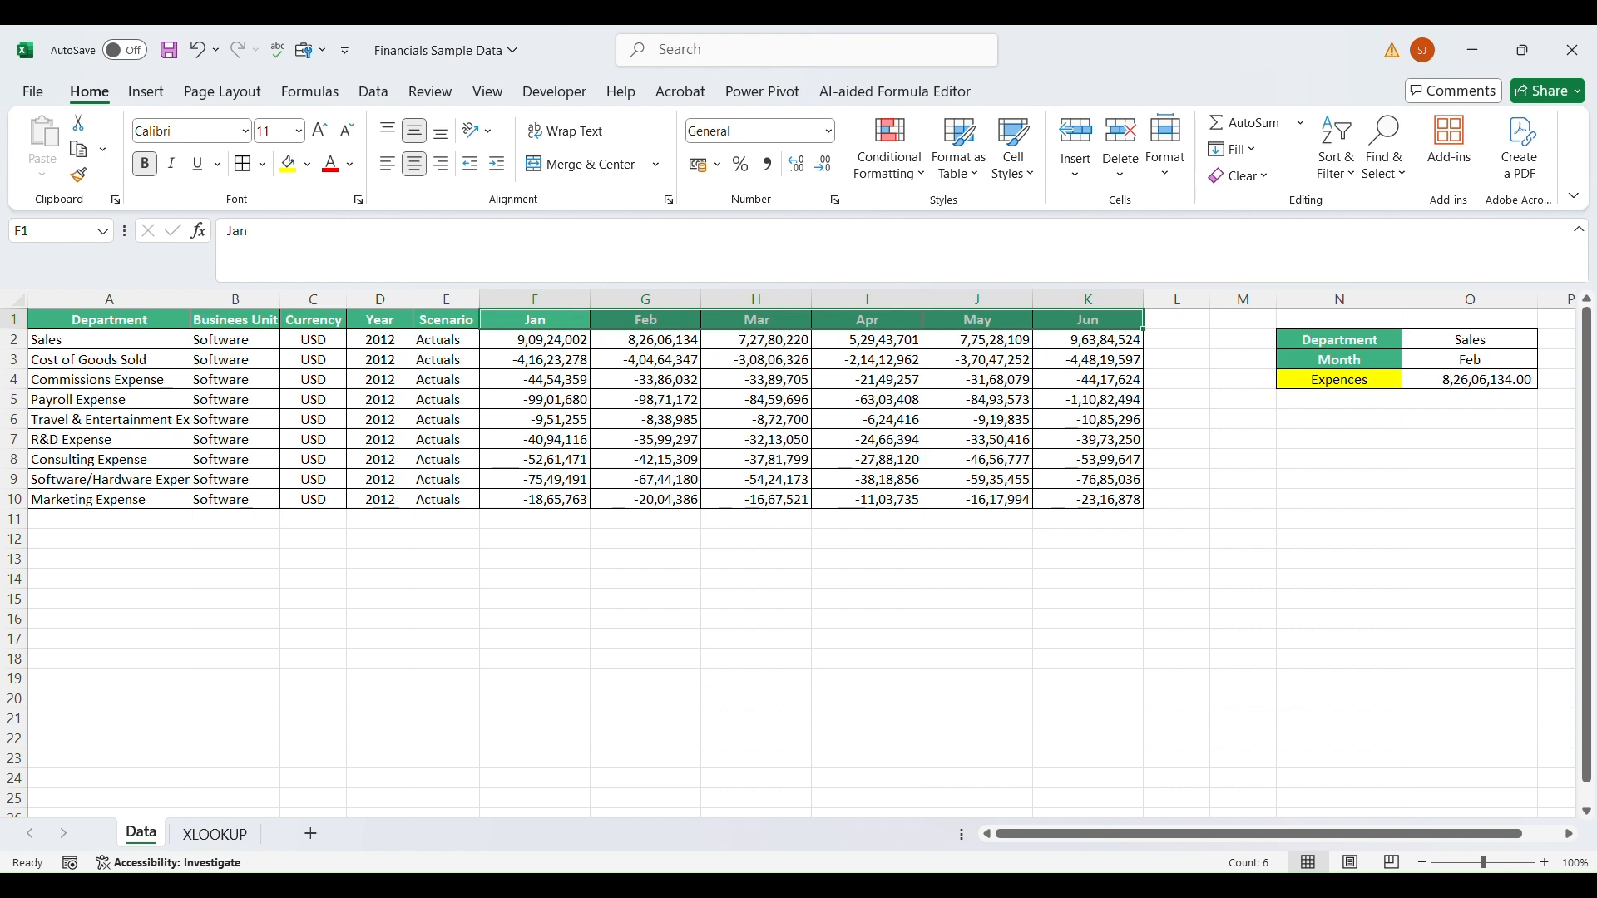
left_click_drag(1339, 341, 1470, 380)
left_click(1340, 419)
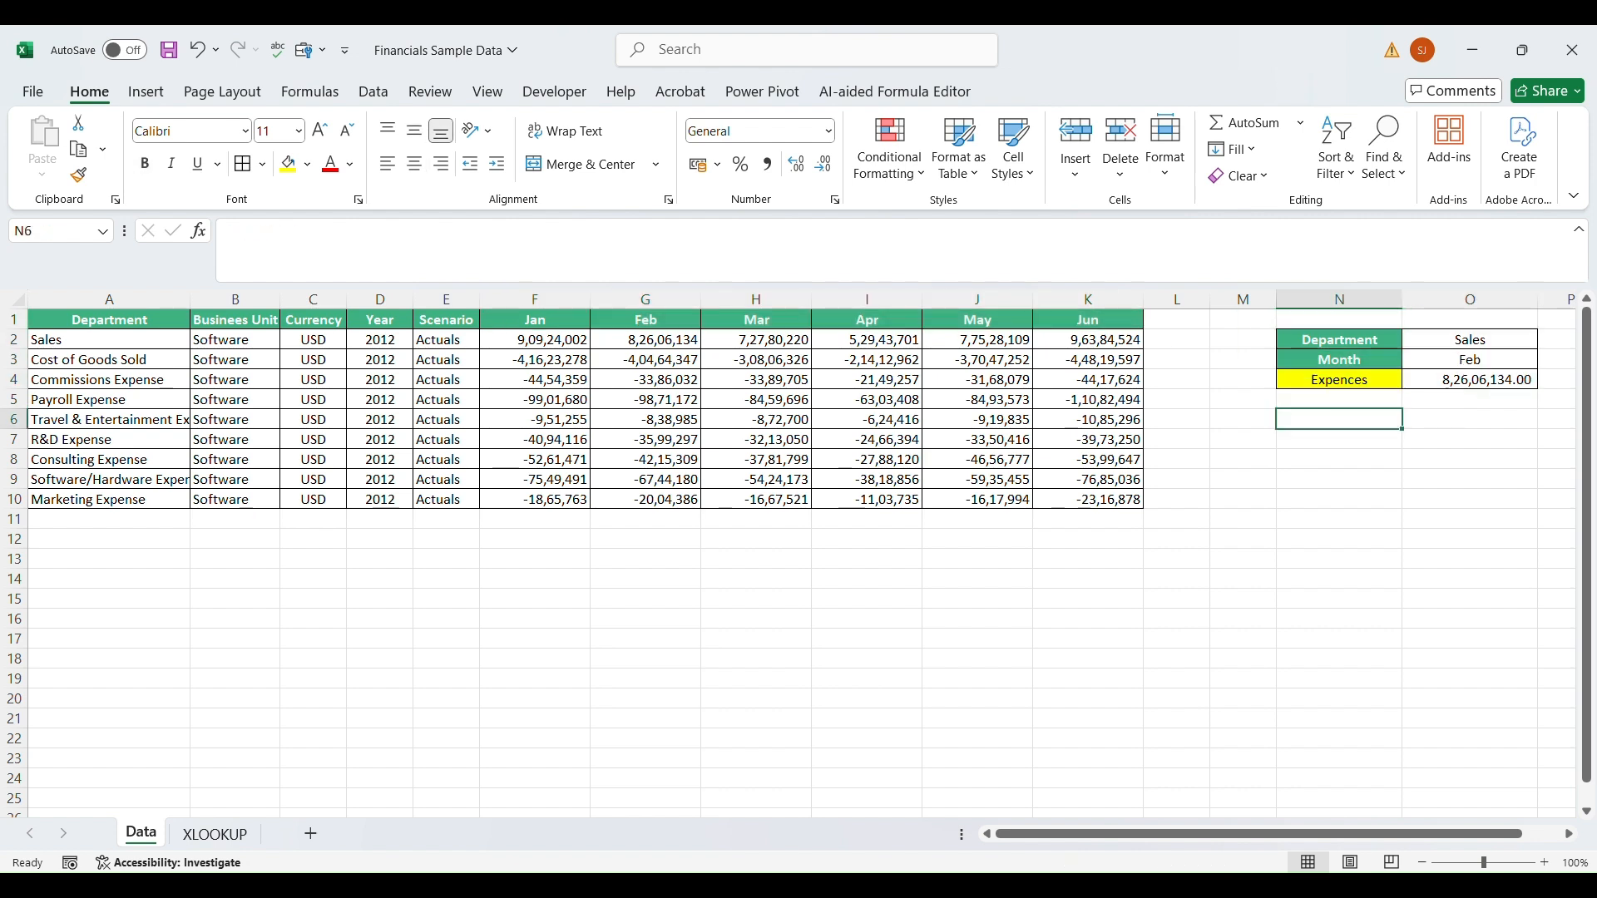
left_click(1339, 341)
left_click(1470, 341)
left_click(1339, 360)
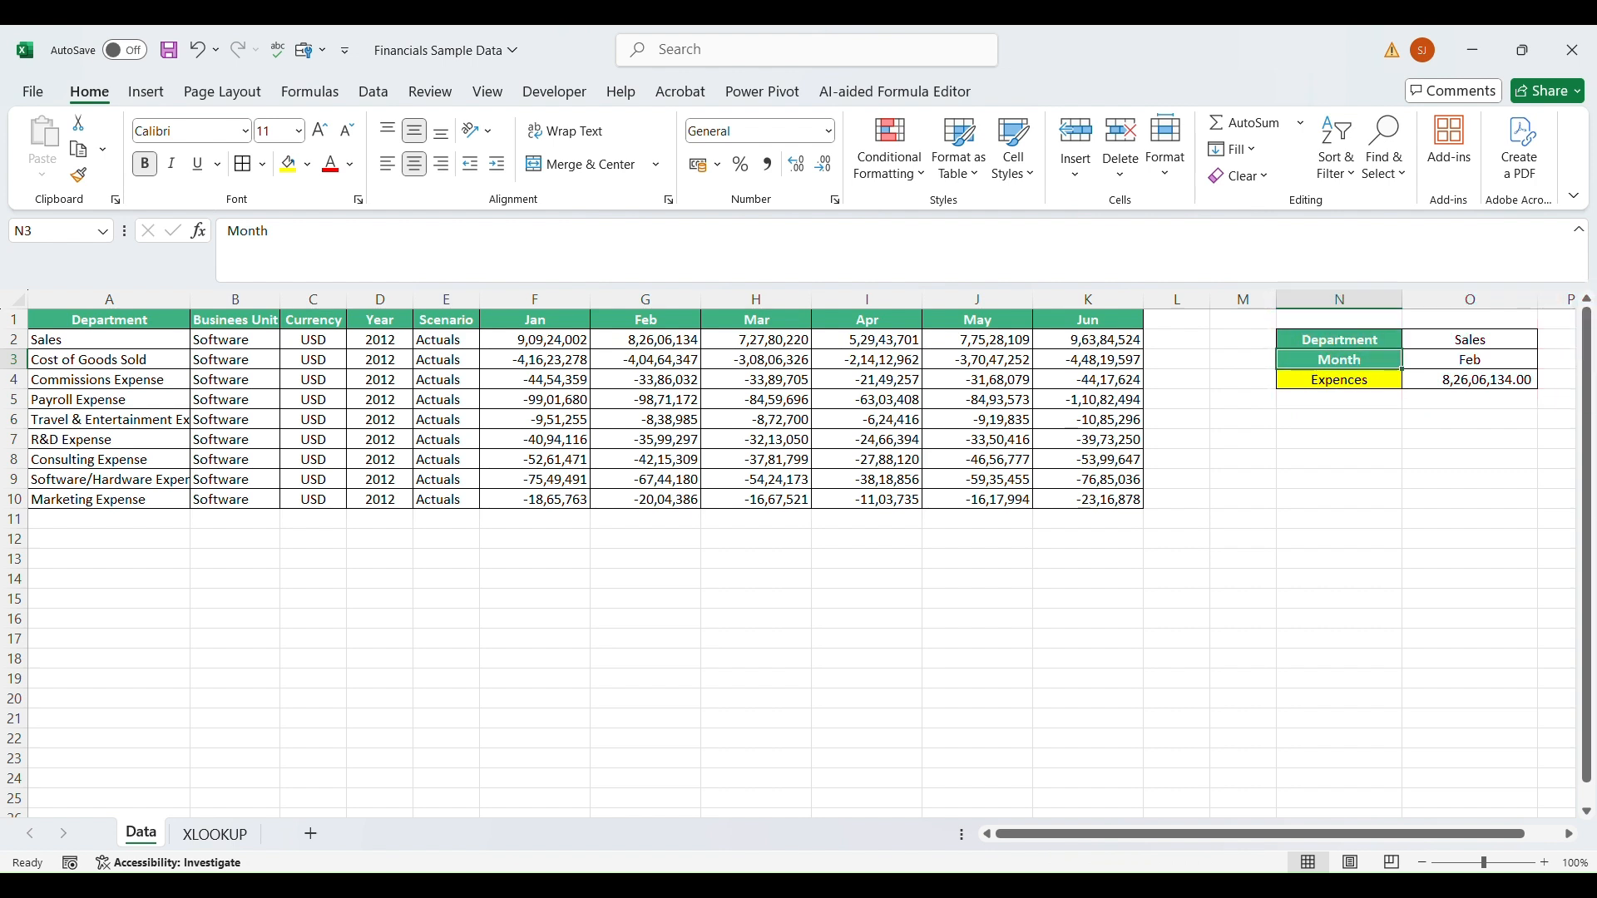
In the lookup box, set Department to Cost of Goods Sold and Month to Jan.
left_click(1470, 340)
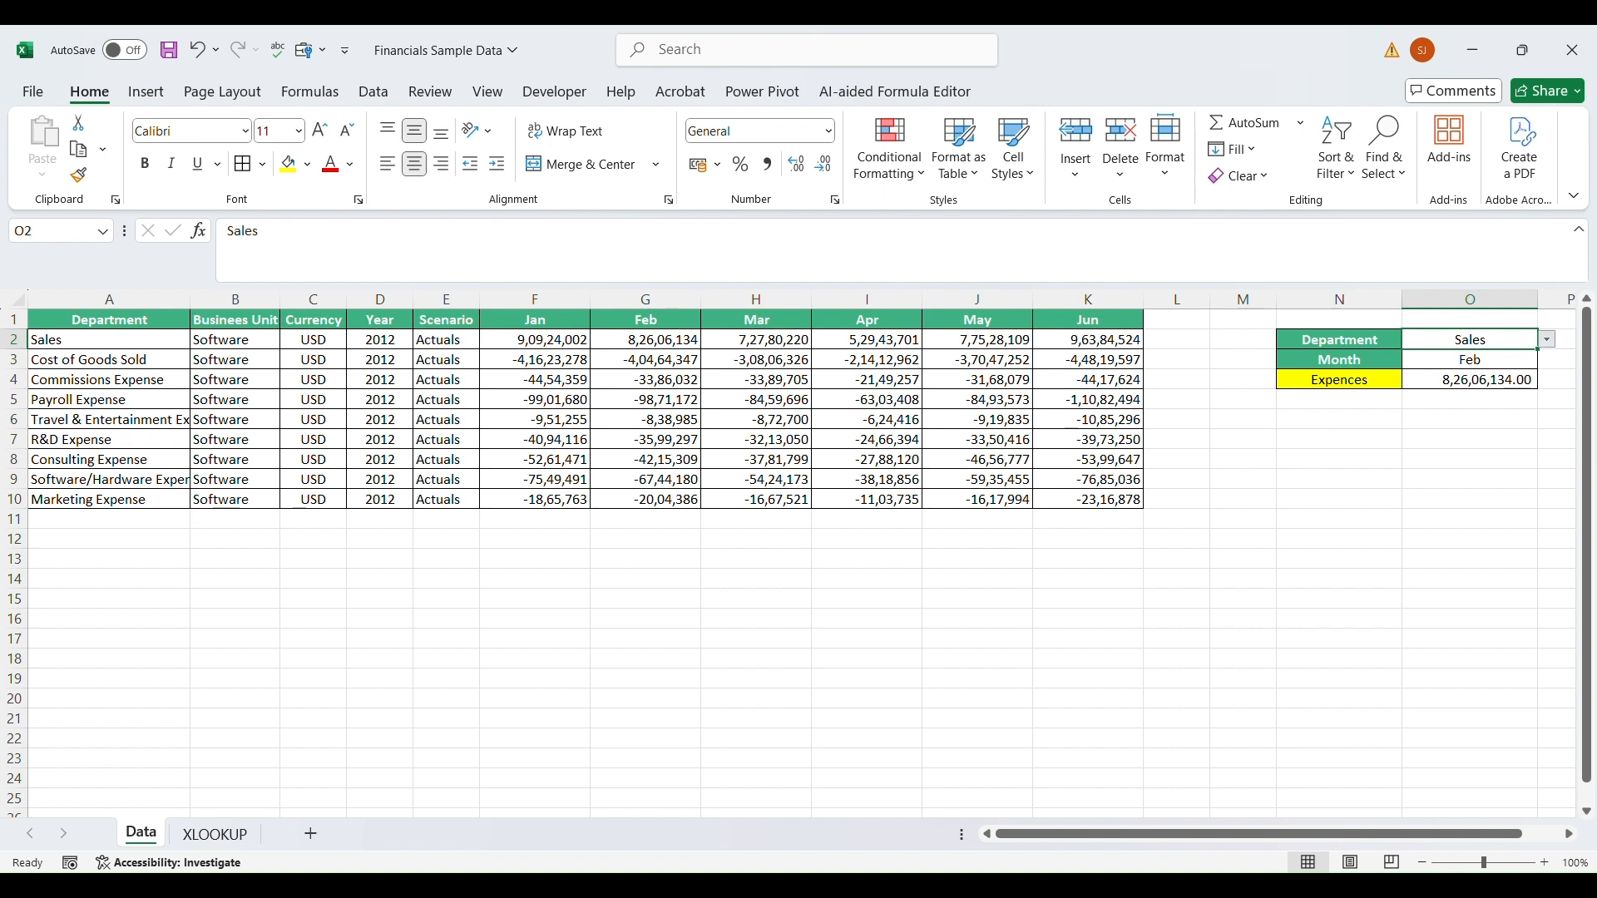
left_click(1466, 372)
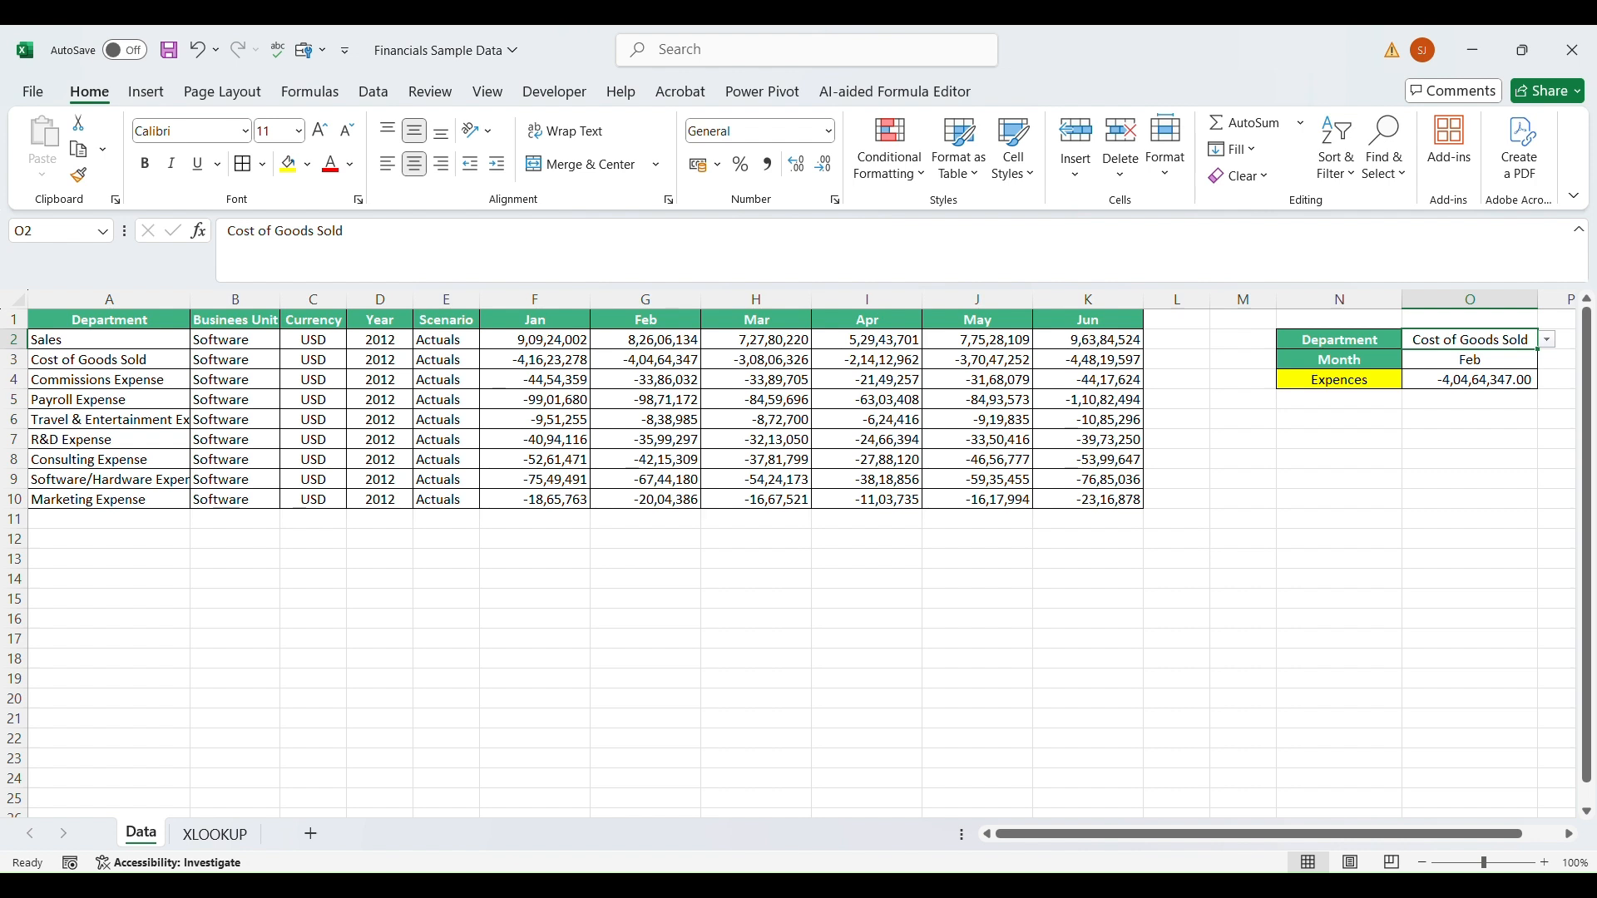
left_click(1470, 360)
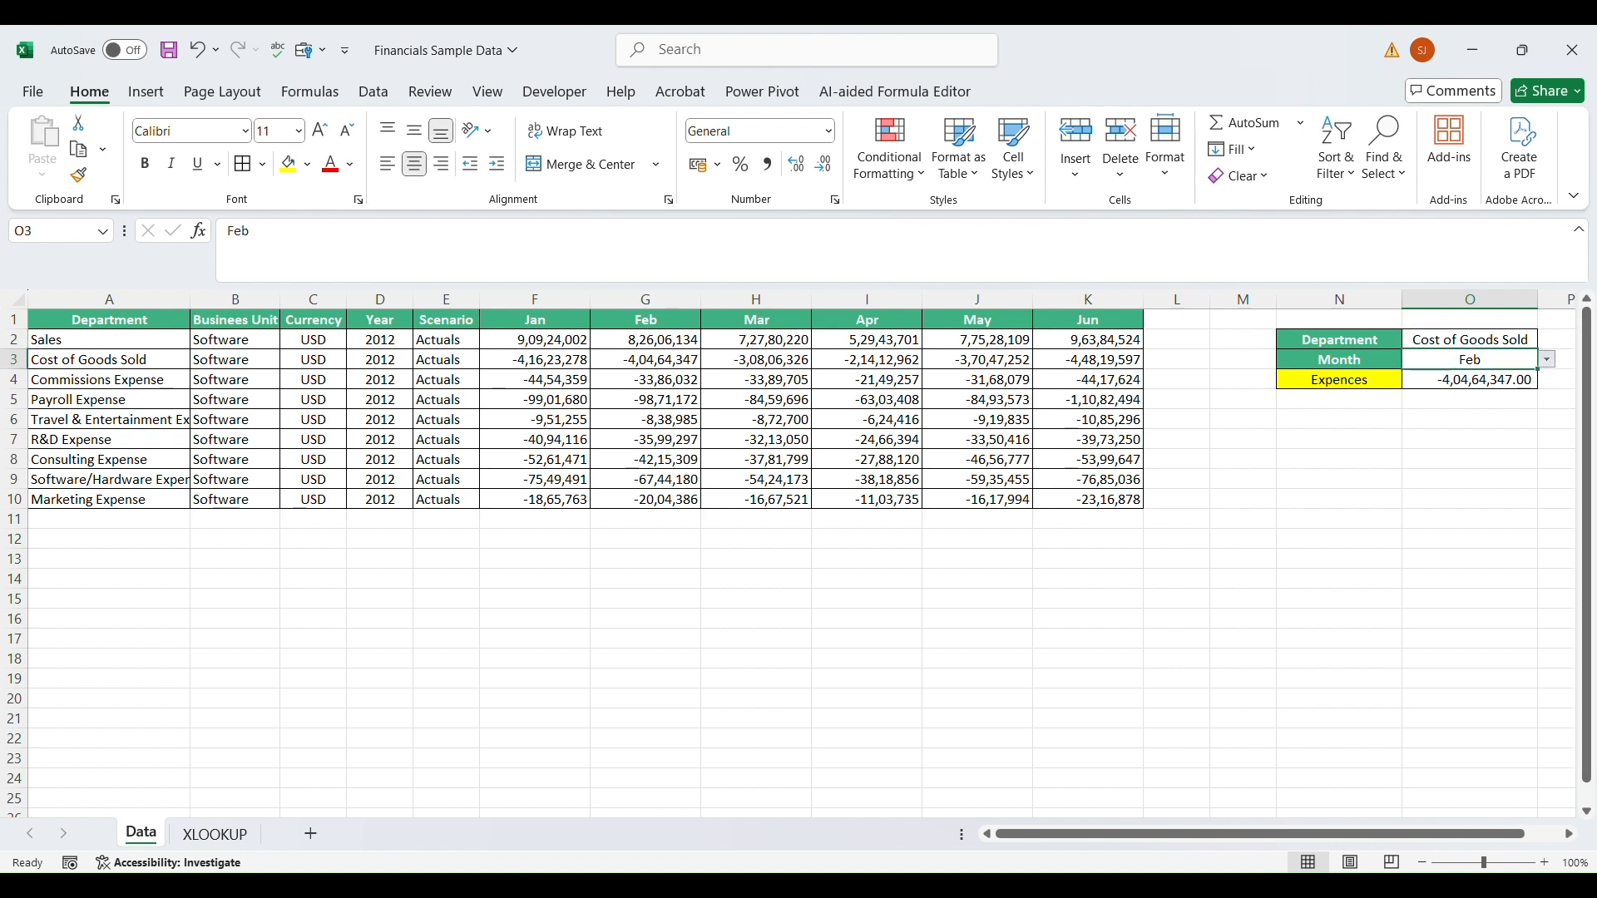
left_click(1466, 378)
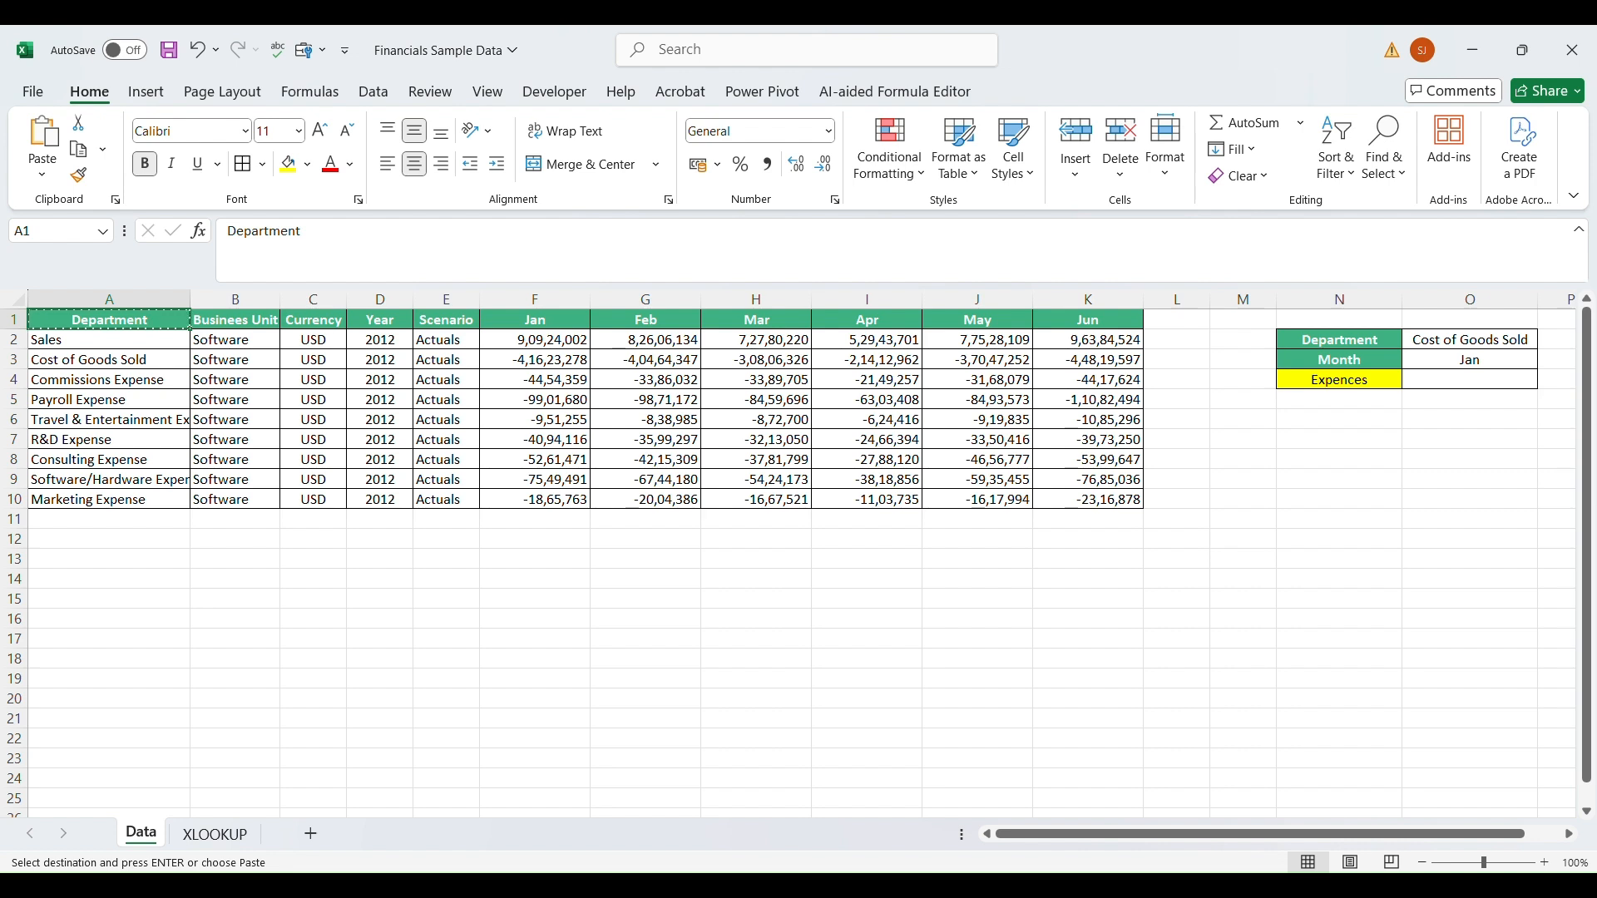
Examine the departments and month headings on the Data sheet, and the departments and Apr to Jun headings on the XLOOKUP sheet.
key("shift+Down")
key("shift+Down")
key("shift+Down")
key("shift+Down")
key("shift+Down")
key("shift+Down")
key("shift+Down")
key("shift+Down")
key("shift+Down")
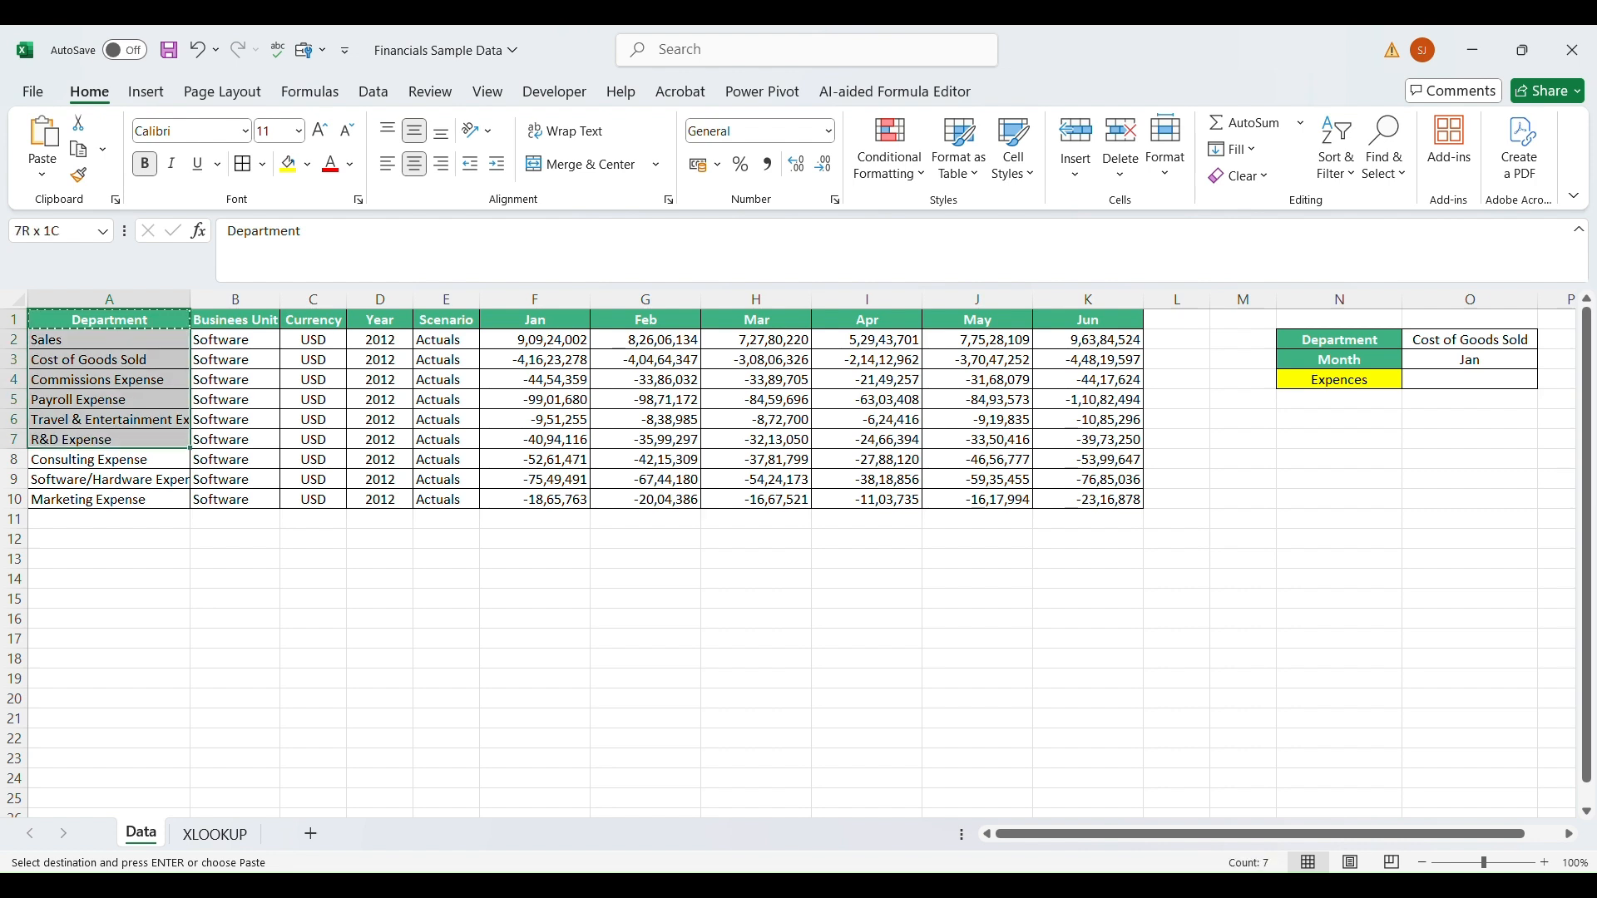
left_click_drag(535, 320, 1088, 320)
left_click(535, 321)
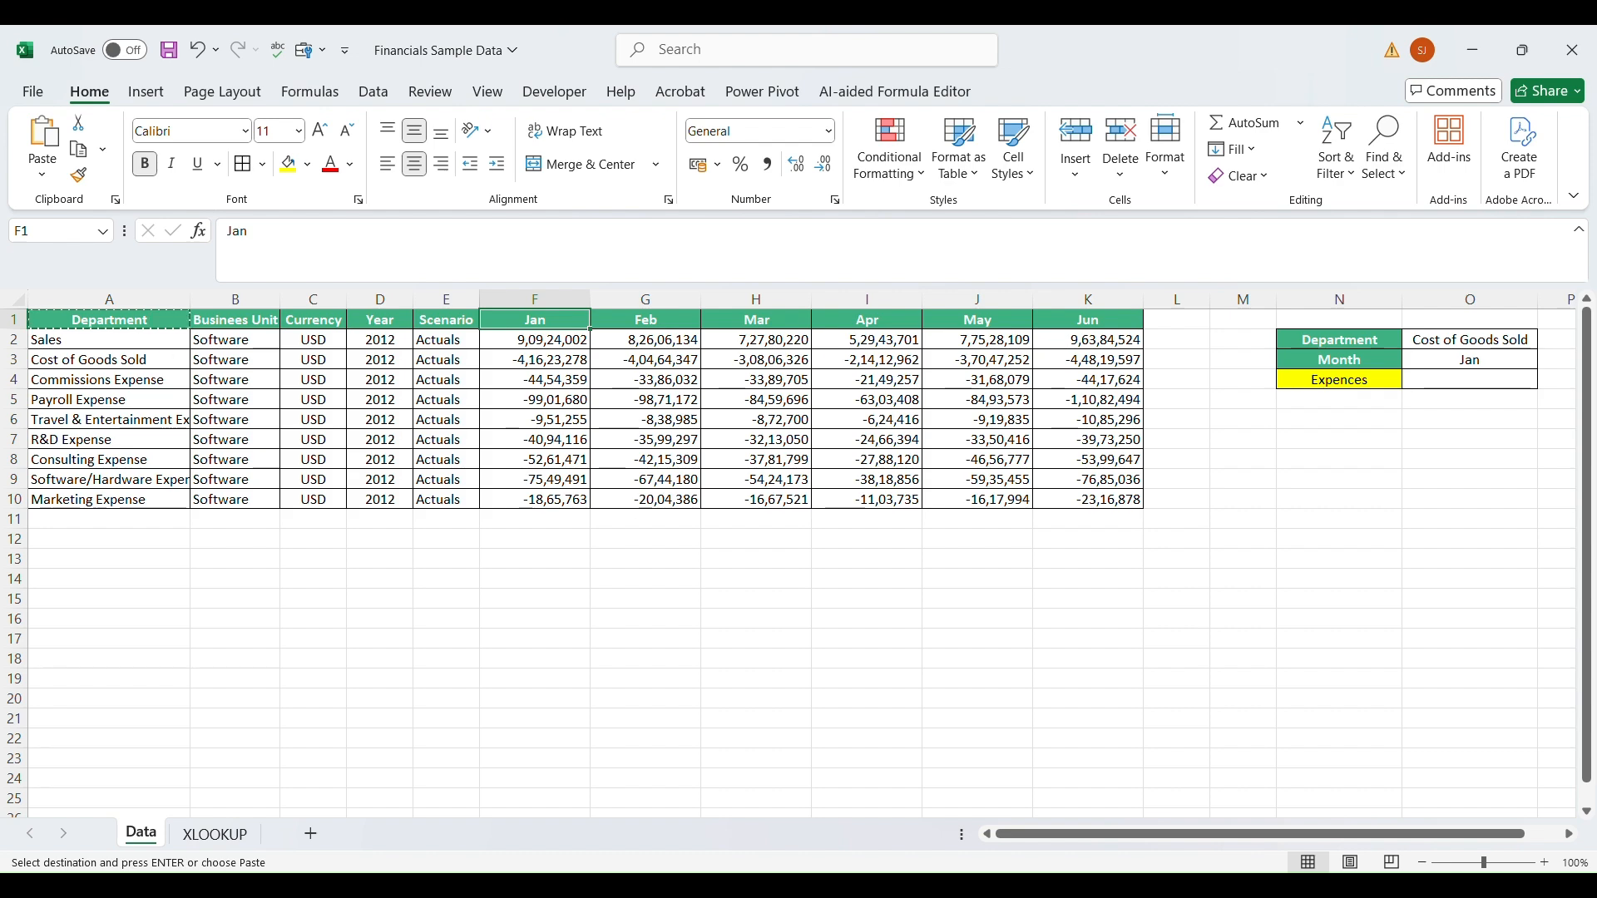
left_click(215, 834)
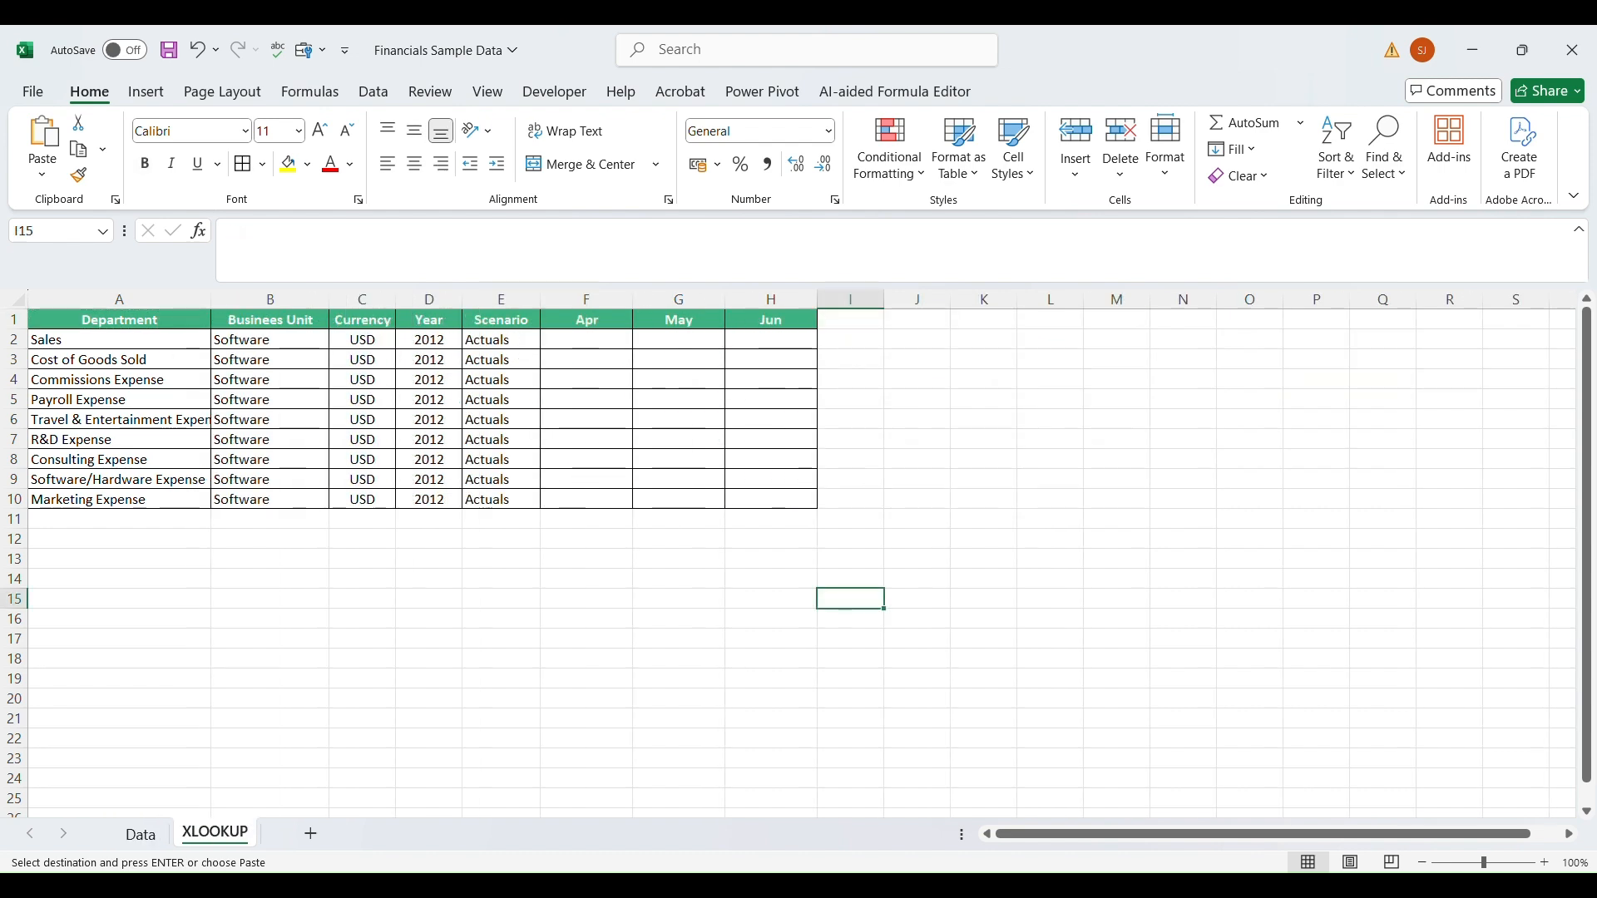
left_click_drag(587, 320, 772, 320)
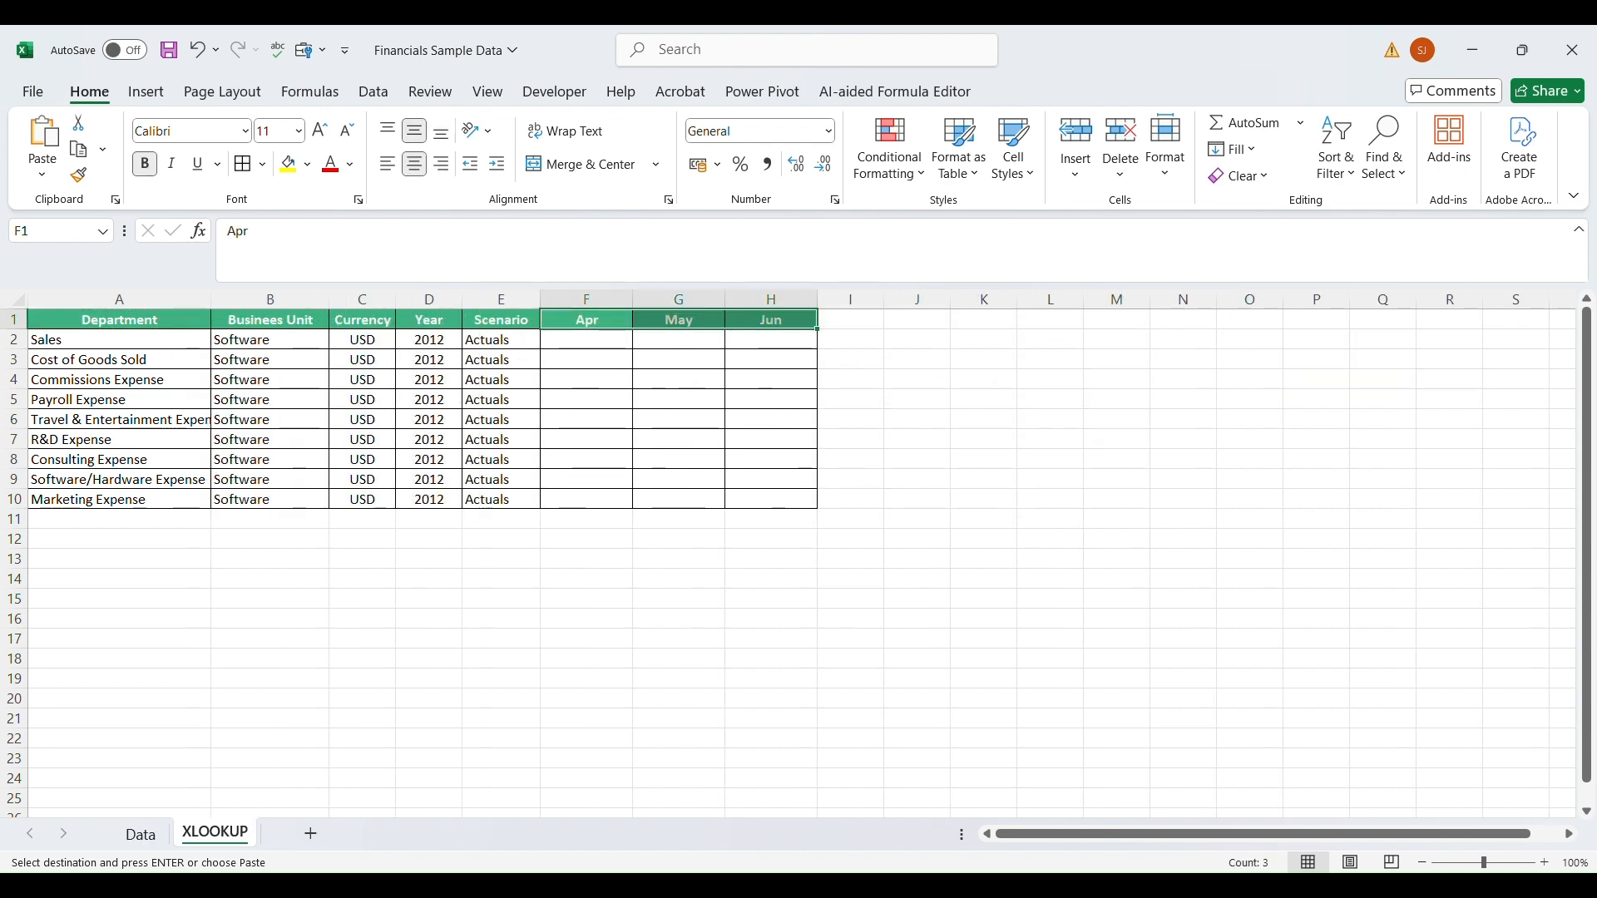
left_click_drag(119, 340, 149, 400)
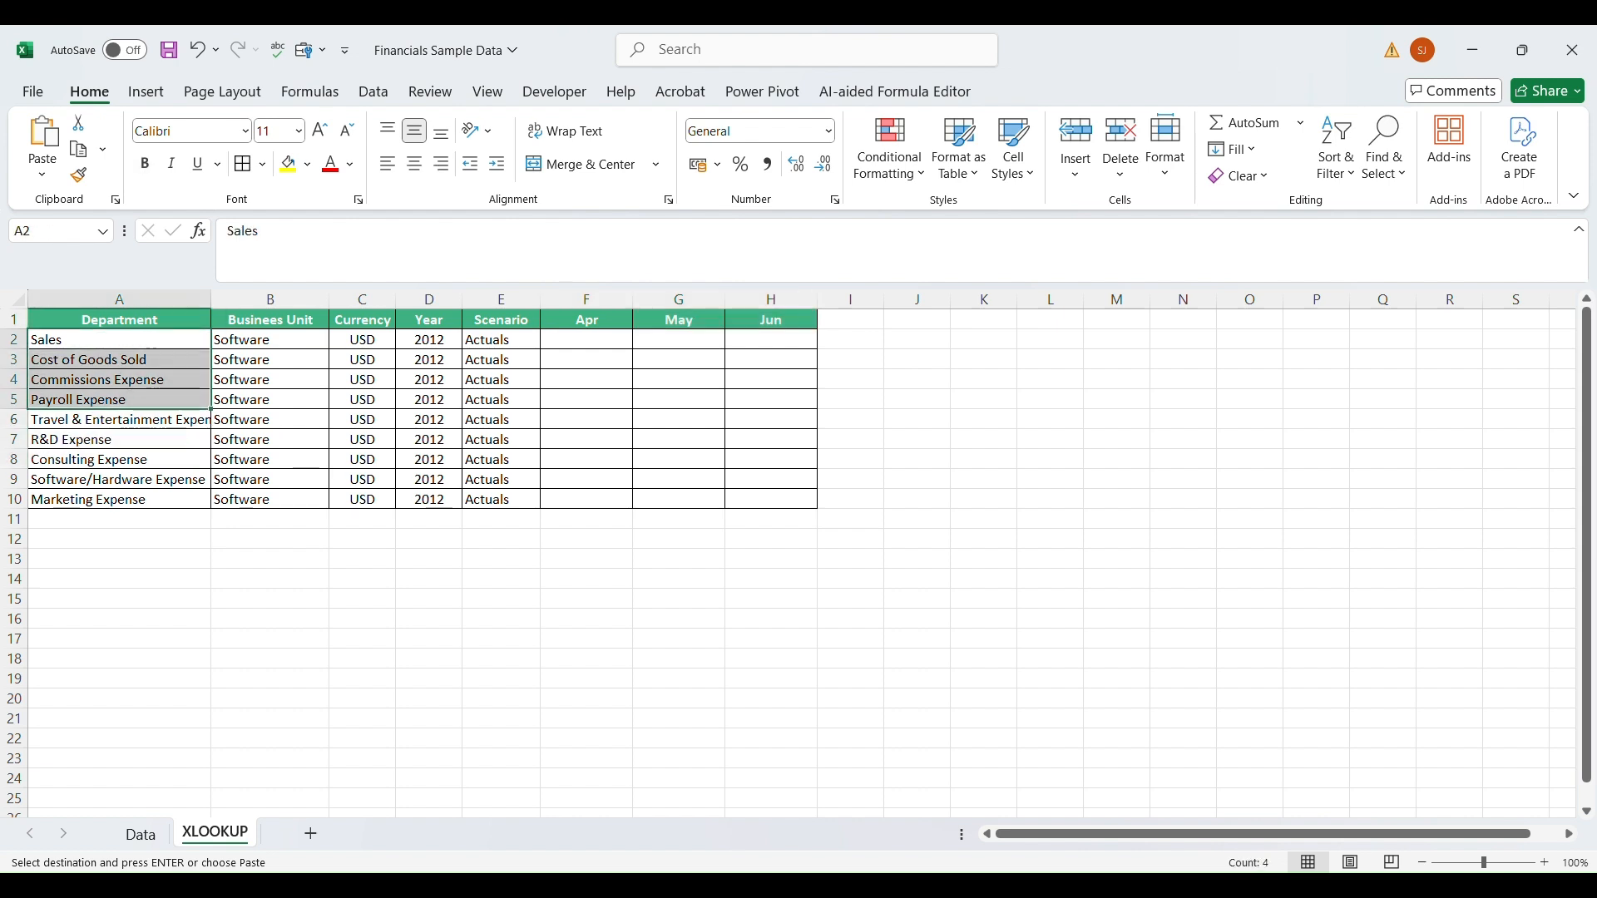
Enter =XLOOKUP(A2,Data!A2:A10,Data!I2:K10,"Not Found") in F2 of the XLOOKUP sheet to return the Sales figures for Apr to Jun.
left_click(587, 340)
type("=XLOOKUP(")
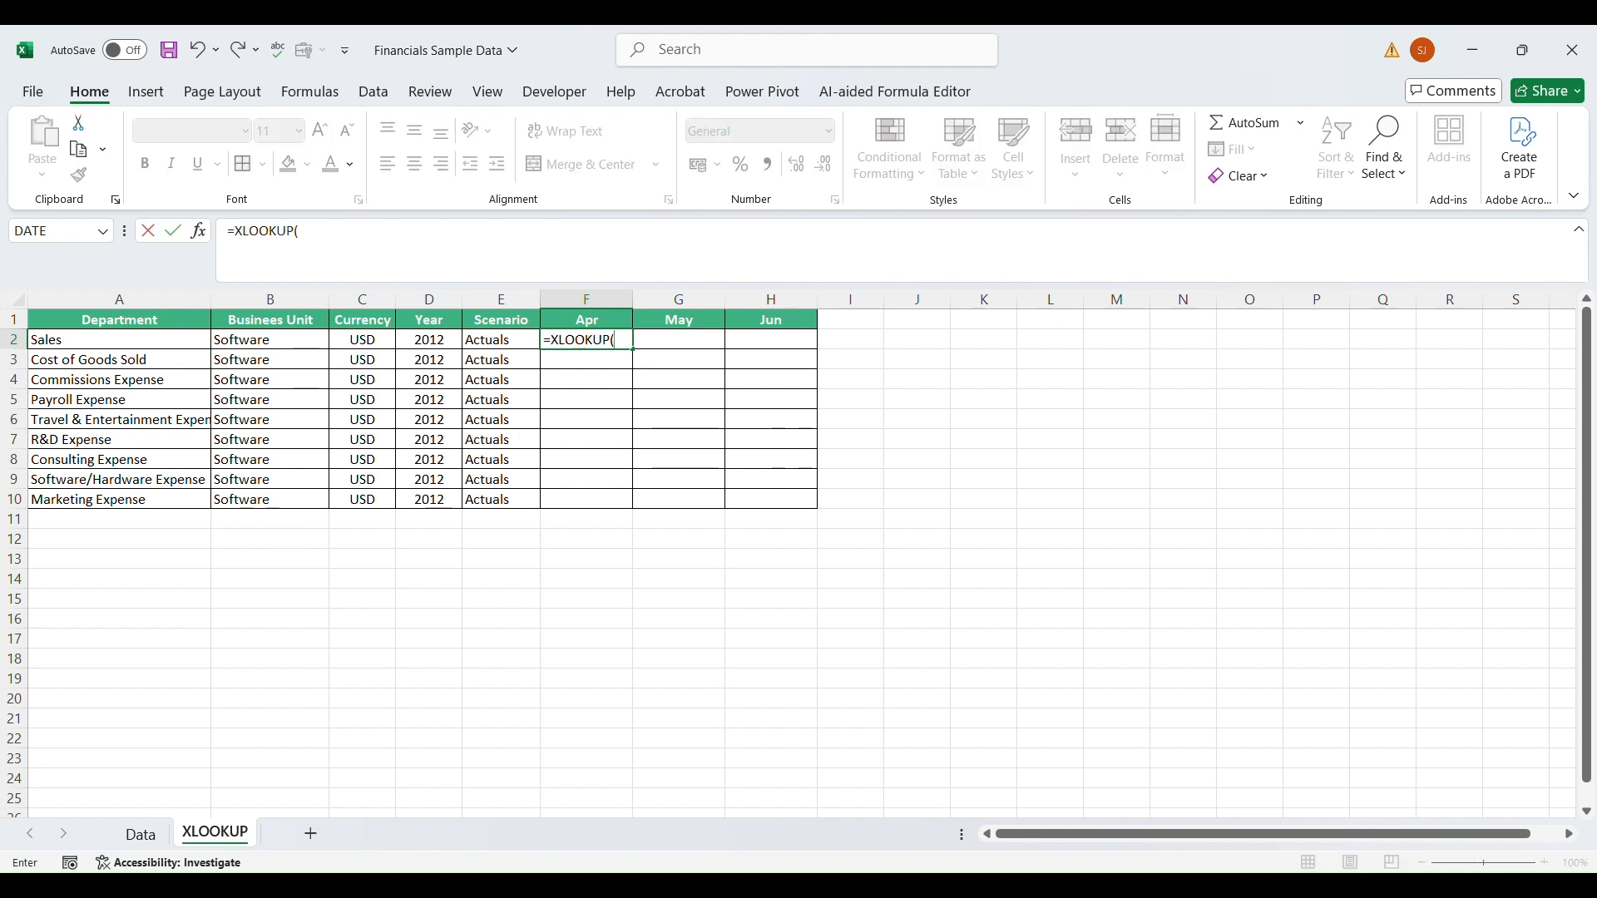
left_click(120, 340)
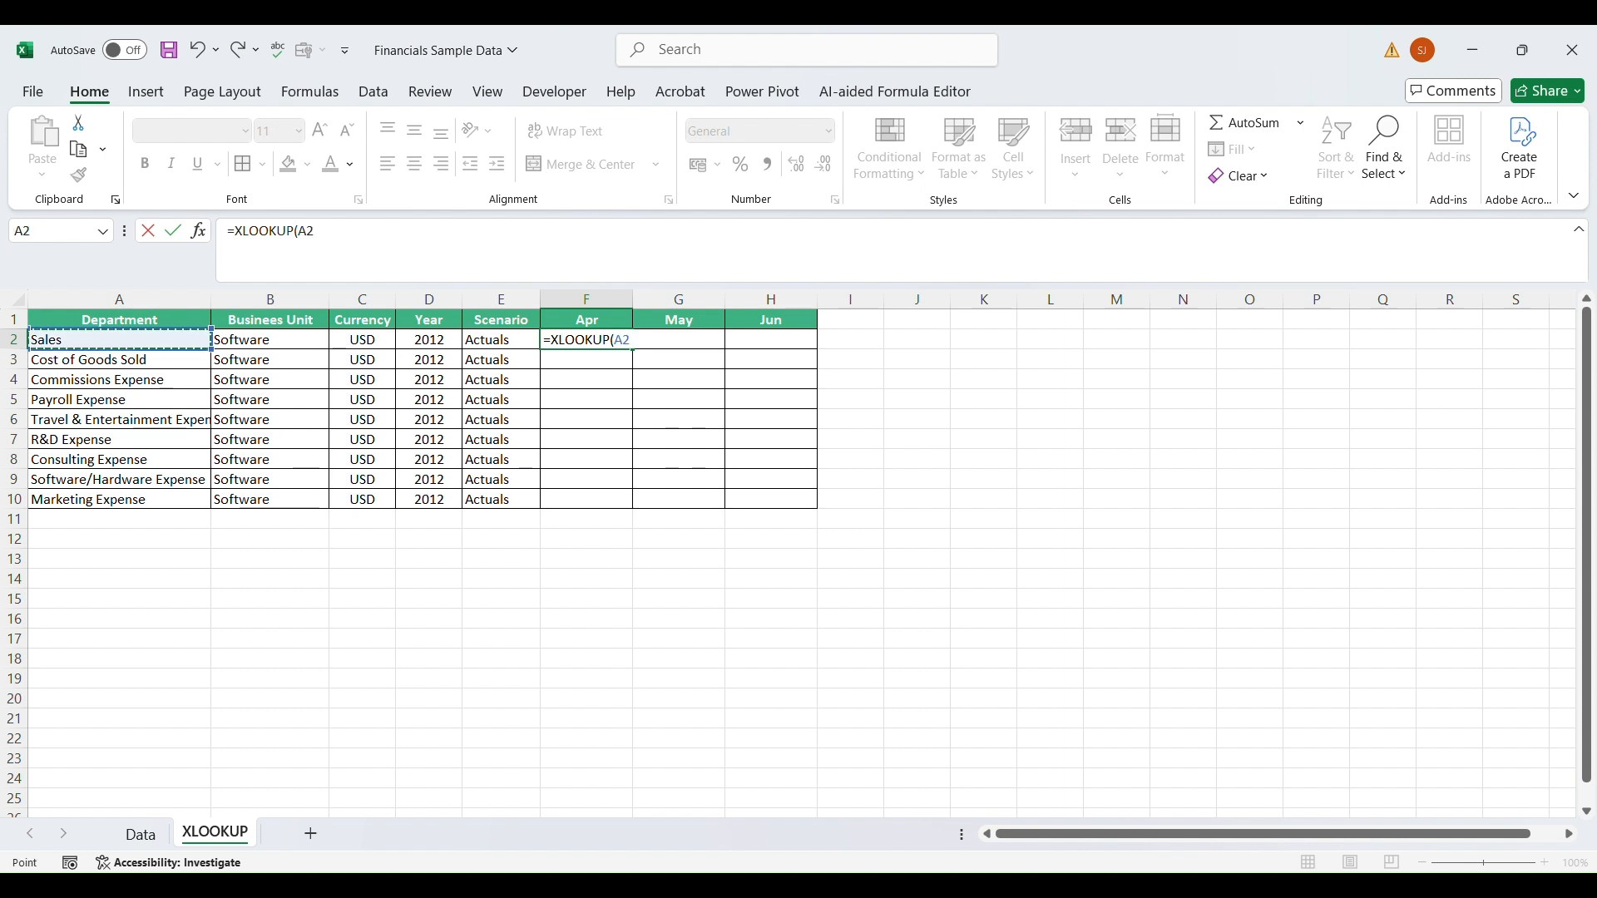
type(",")
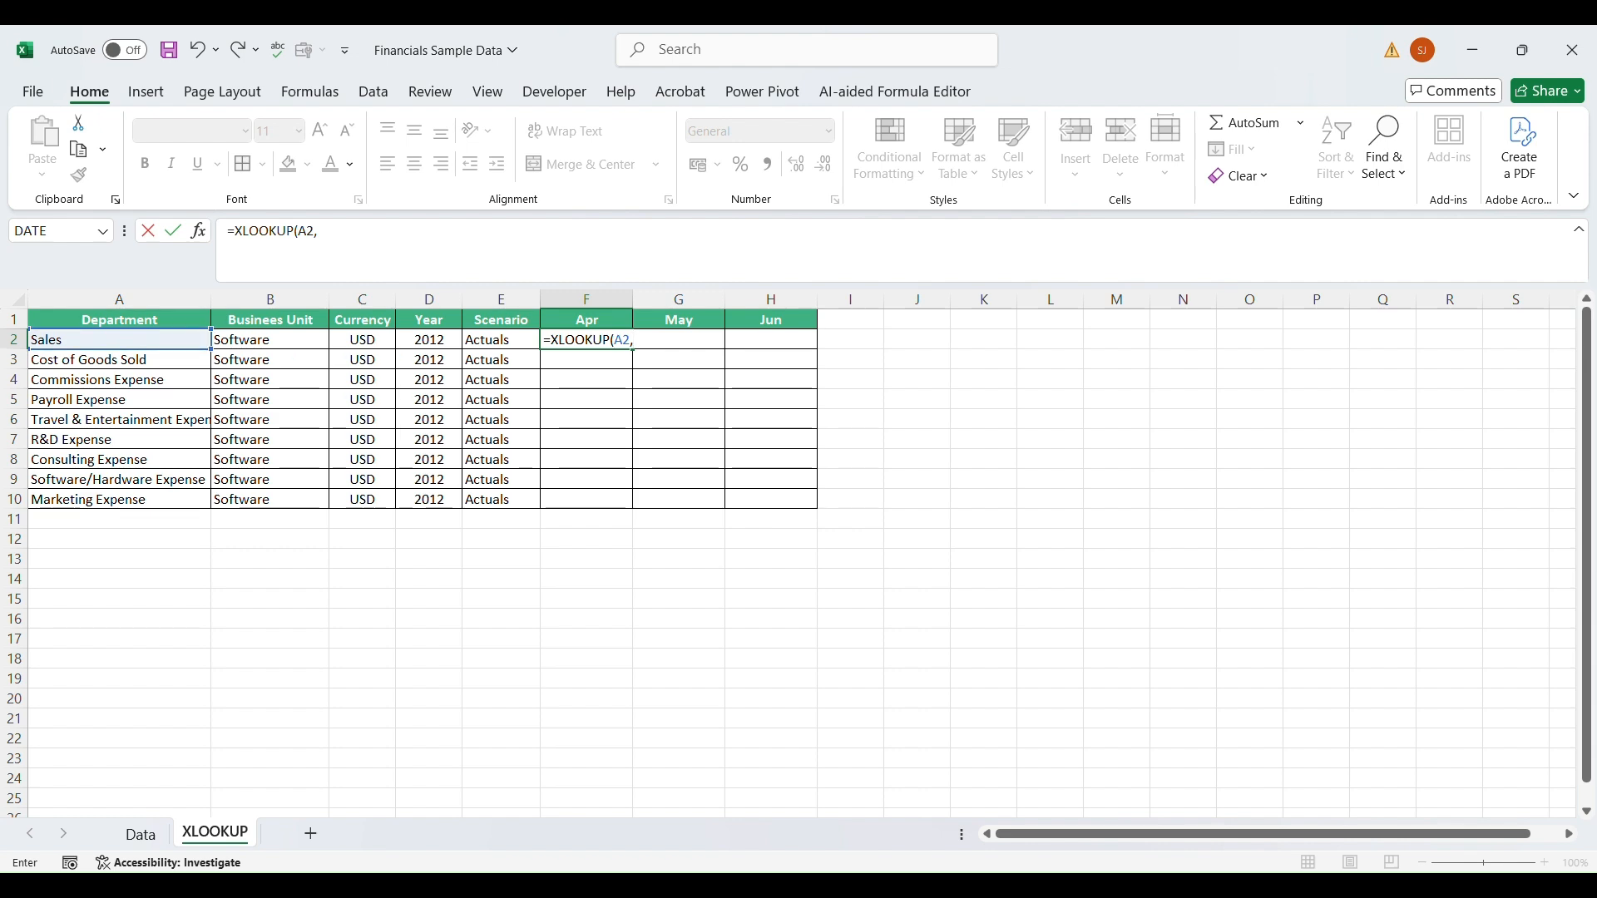
left_click(141, 834)
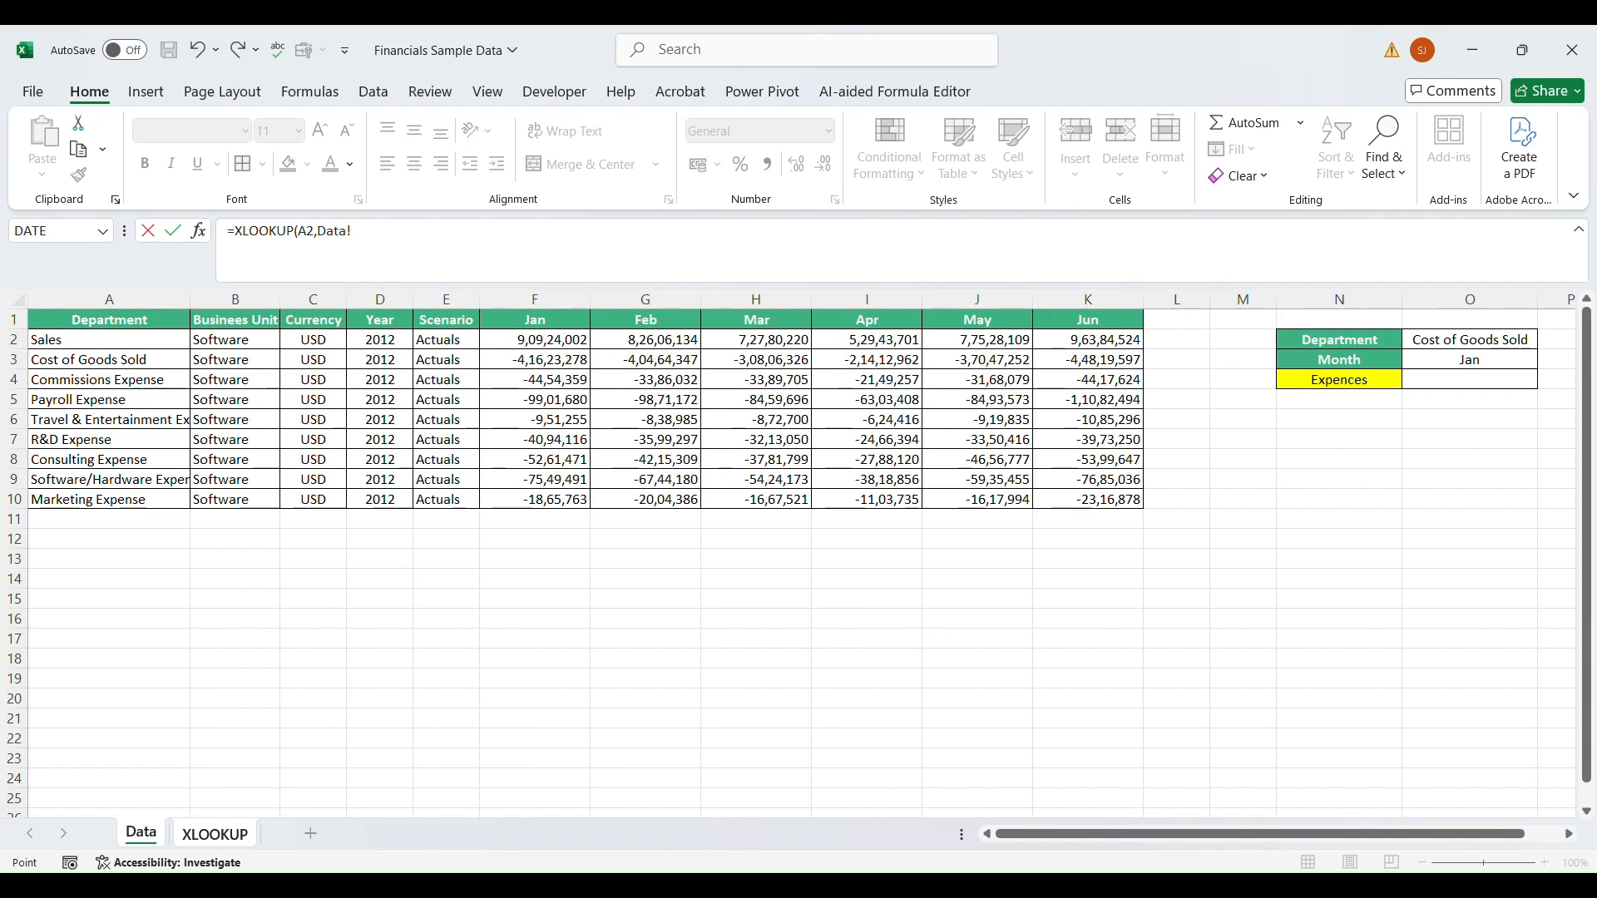
left_click_drag(109, 339, 108, 499)
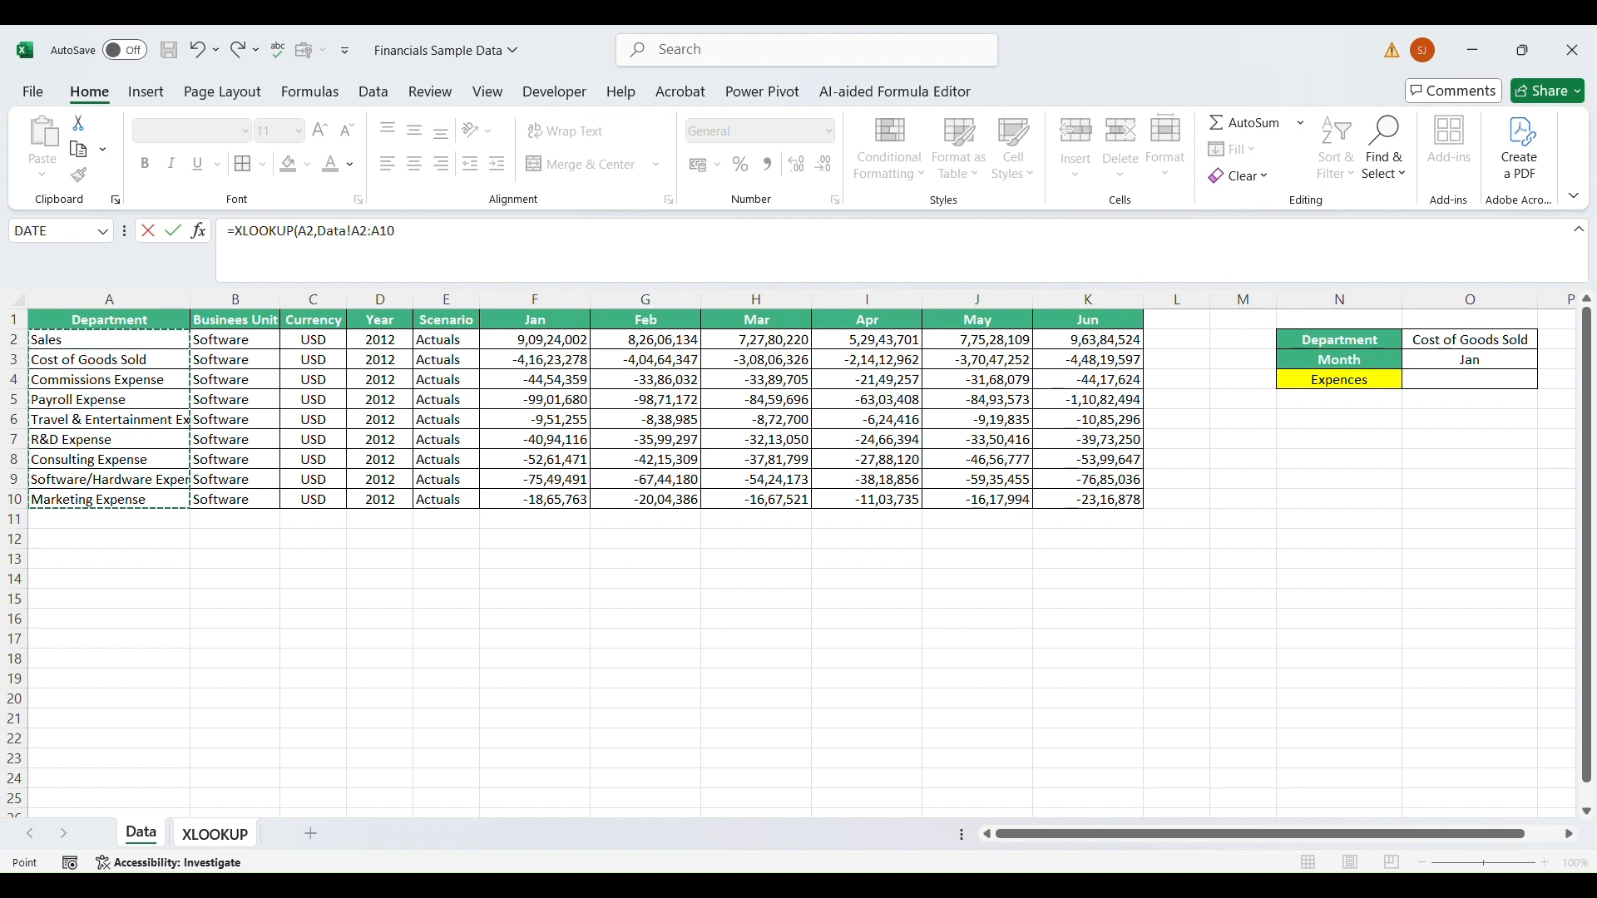
type(",")
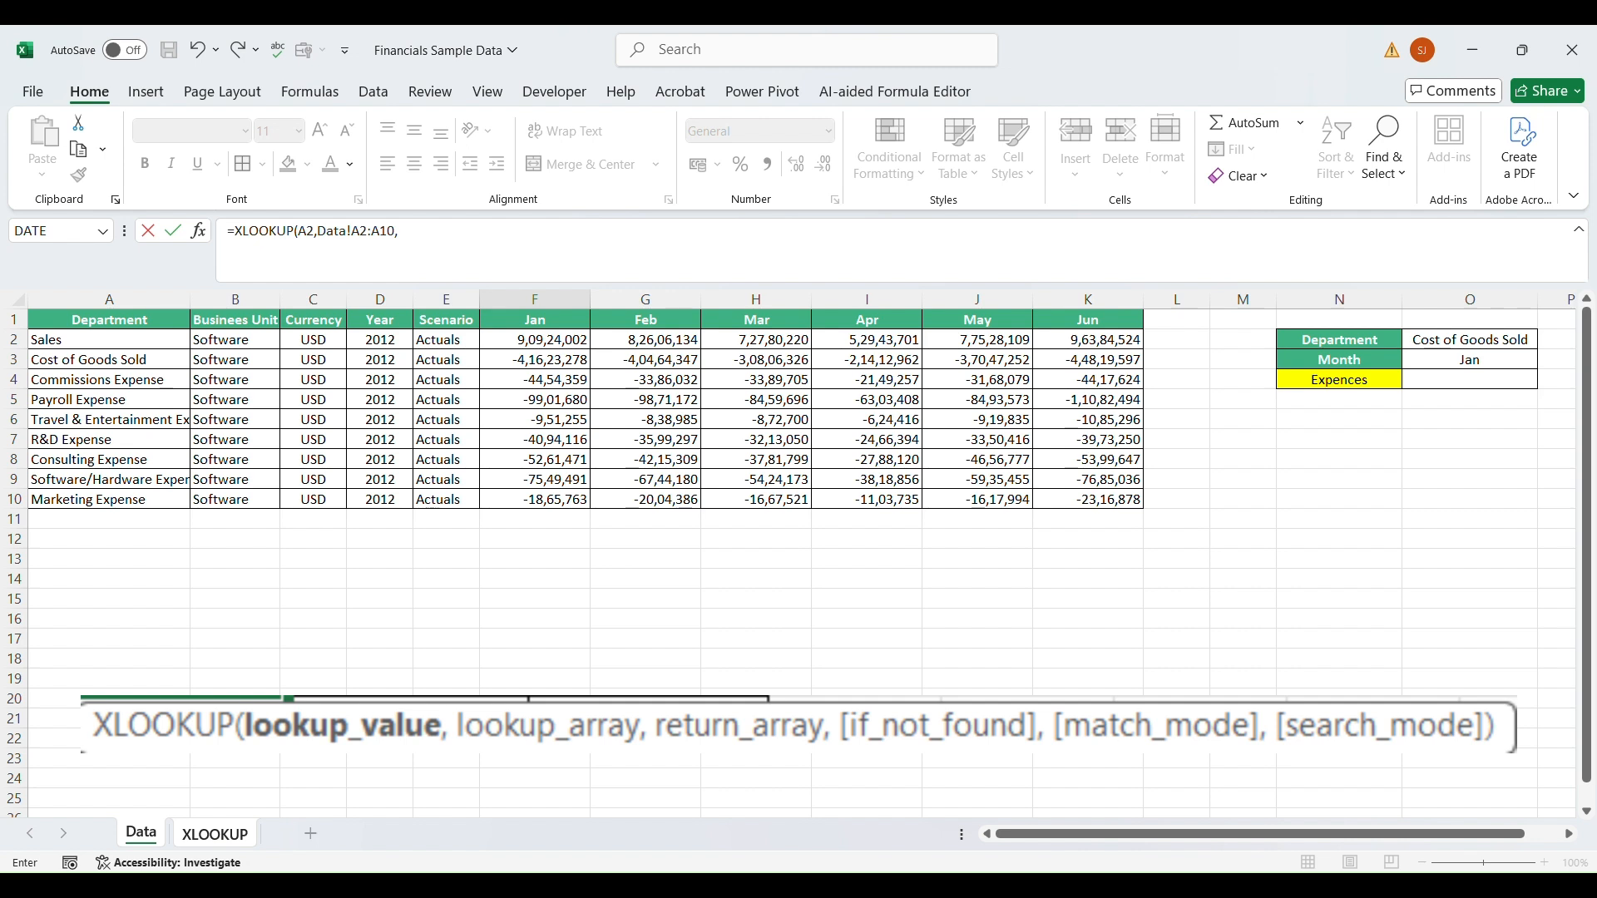
left_click_drag(867, 339, 1090, 499)
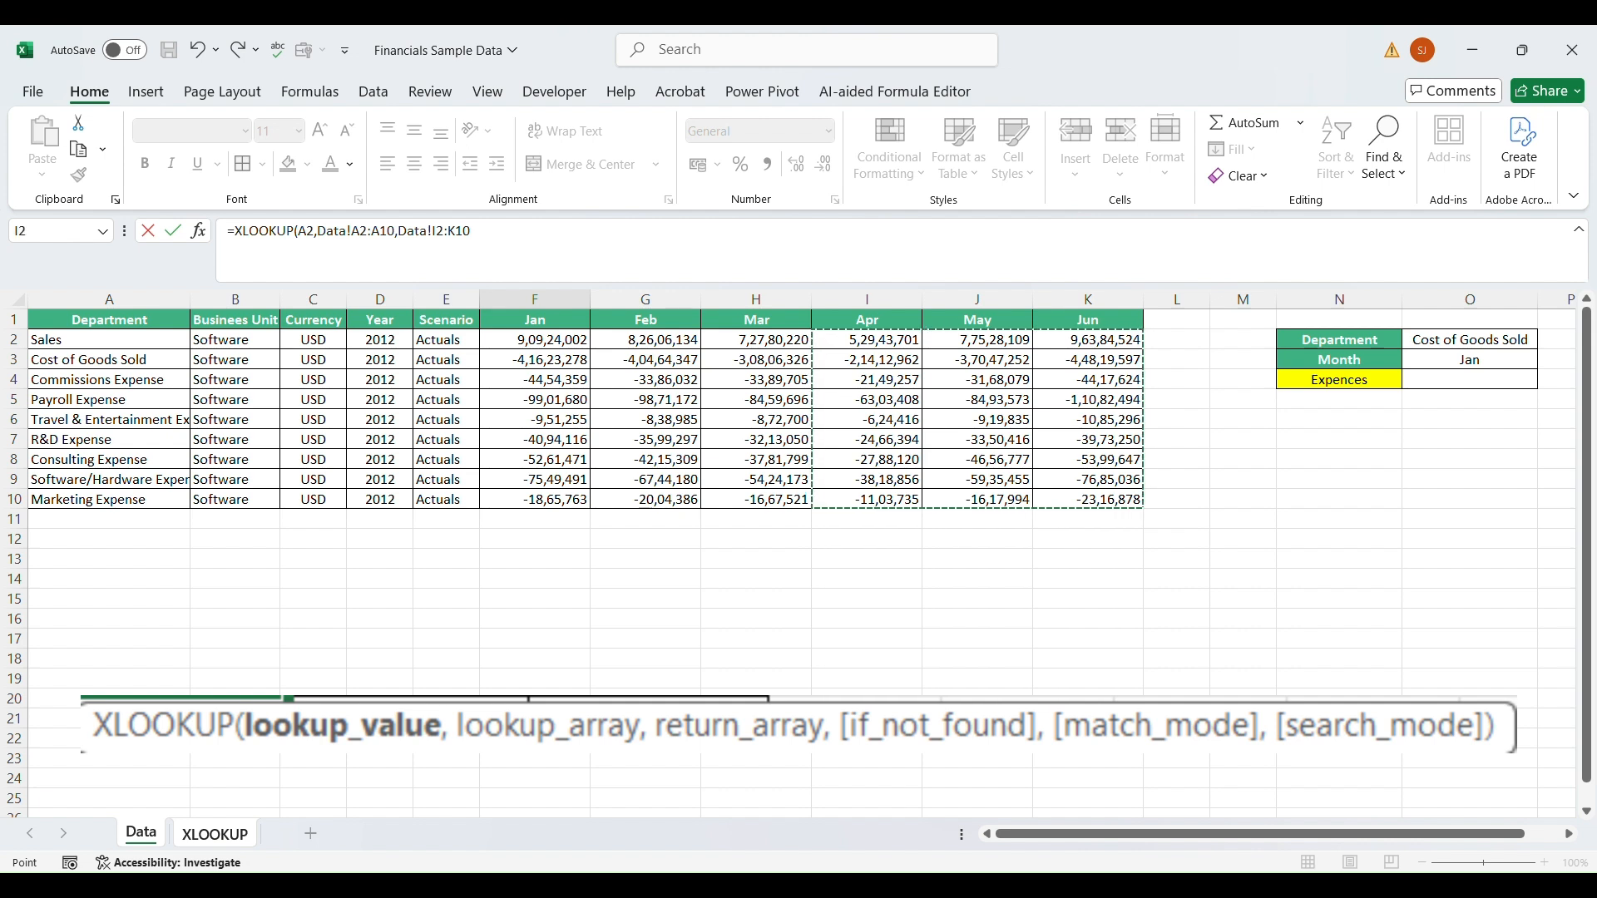
type(",")
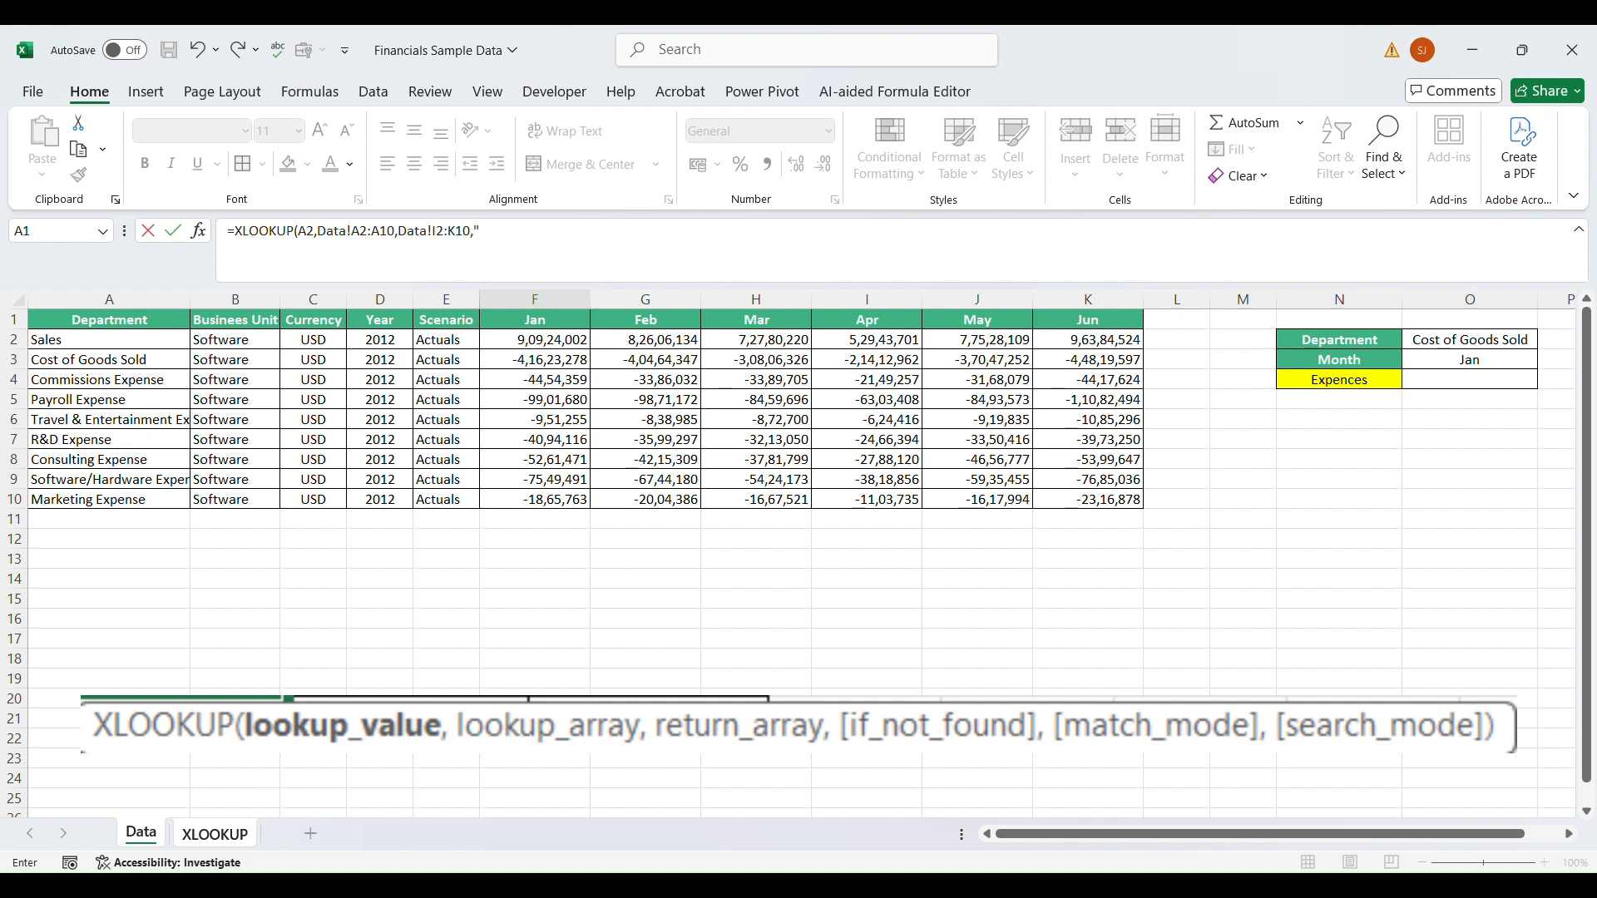
type("\"Not Found")
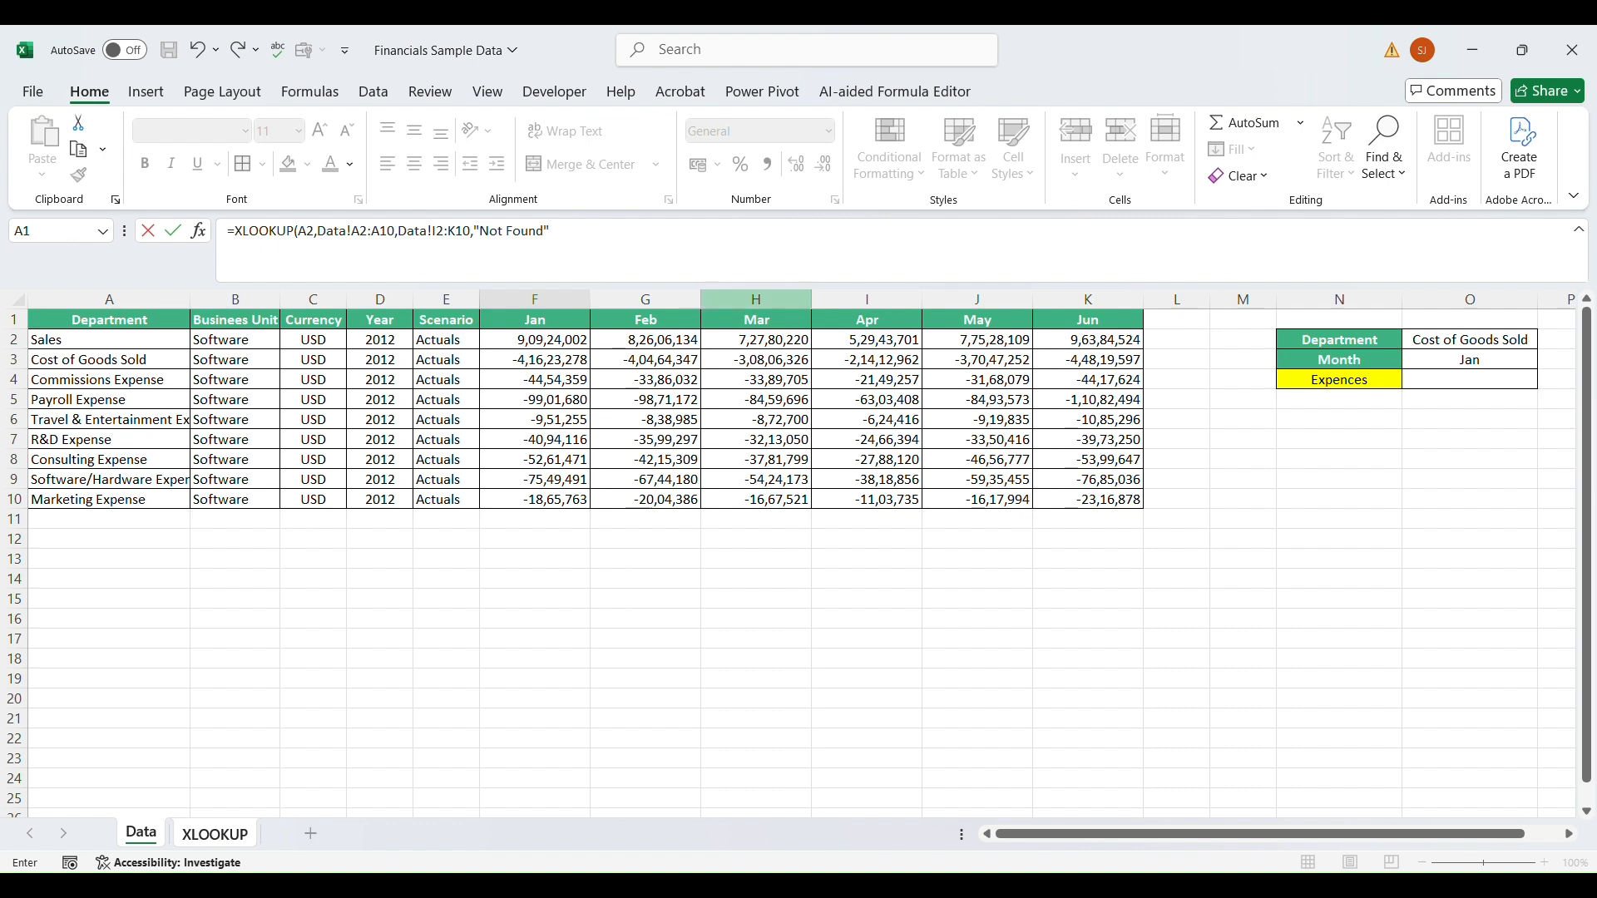
key("Return")
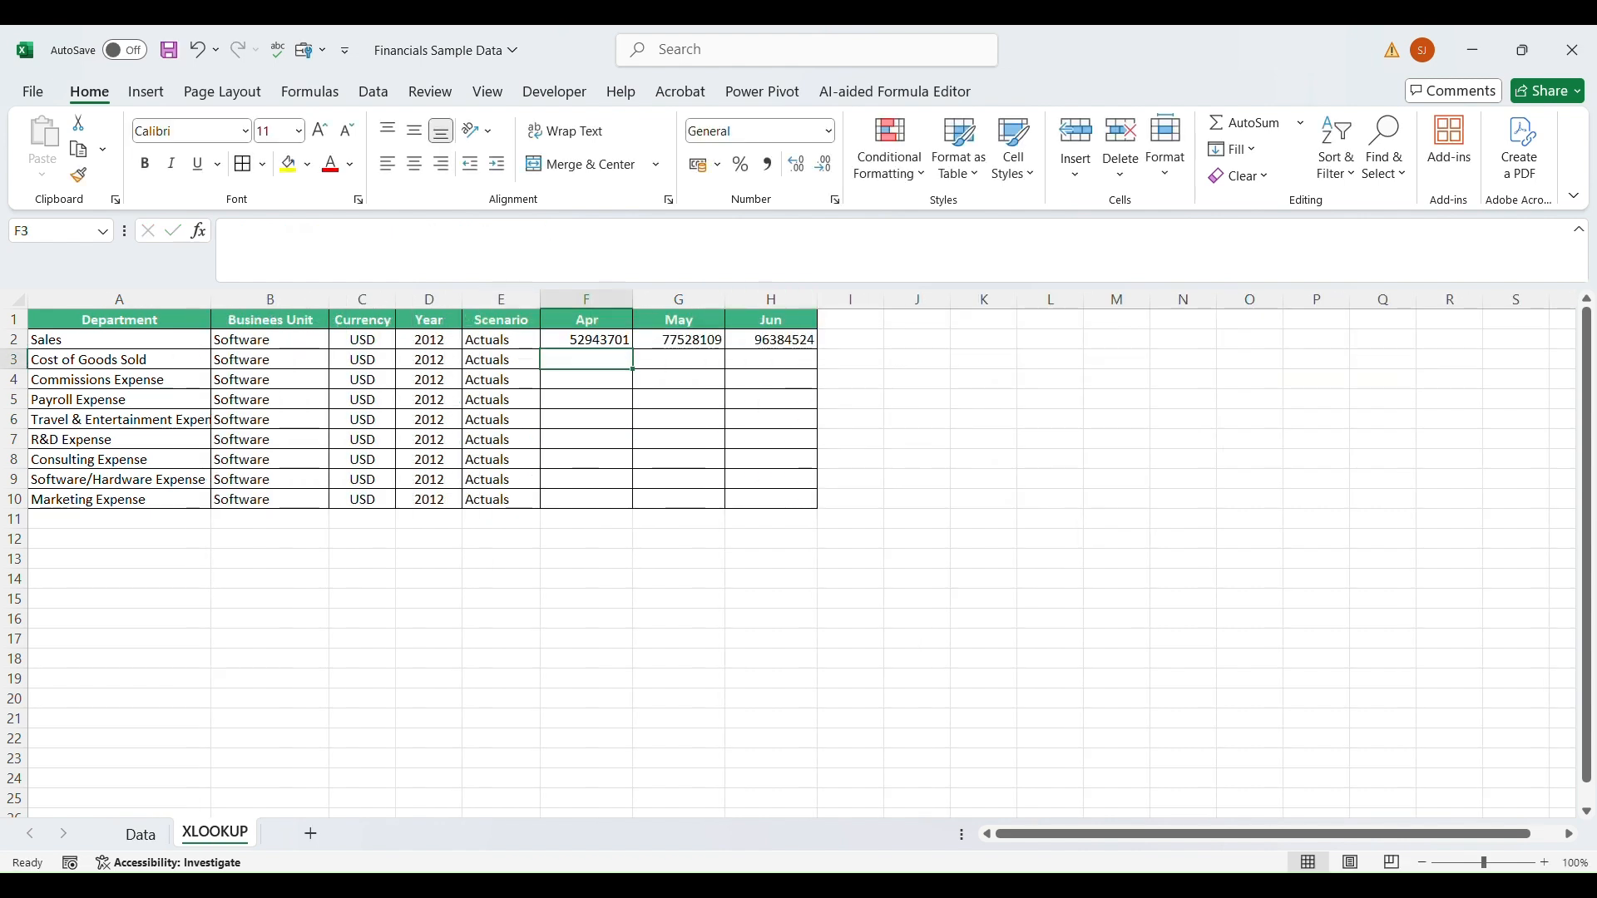
Check the formula across F2:H2, and fill it down through row 10 for all departments.
key("Up")
key("Right")
key("Right")
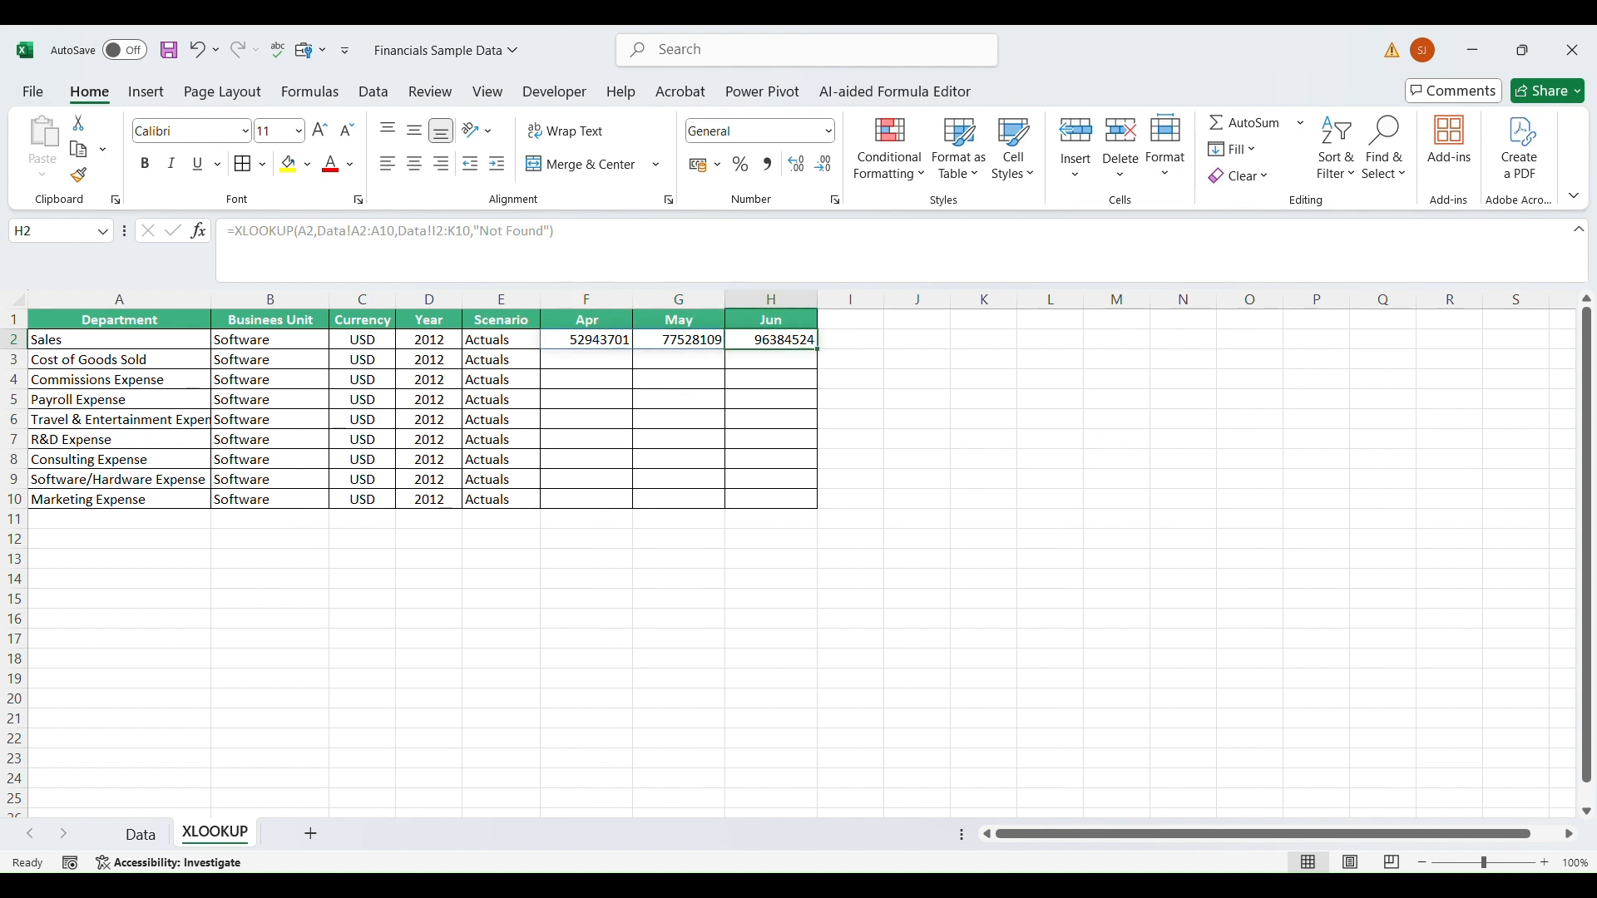
key("Left")
key("Left")
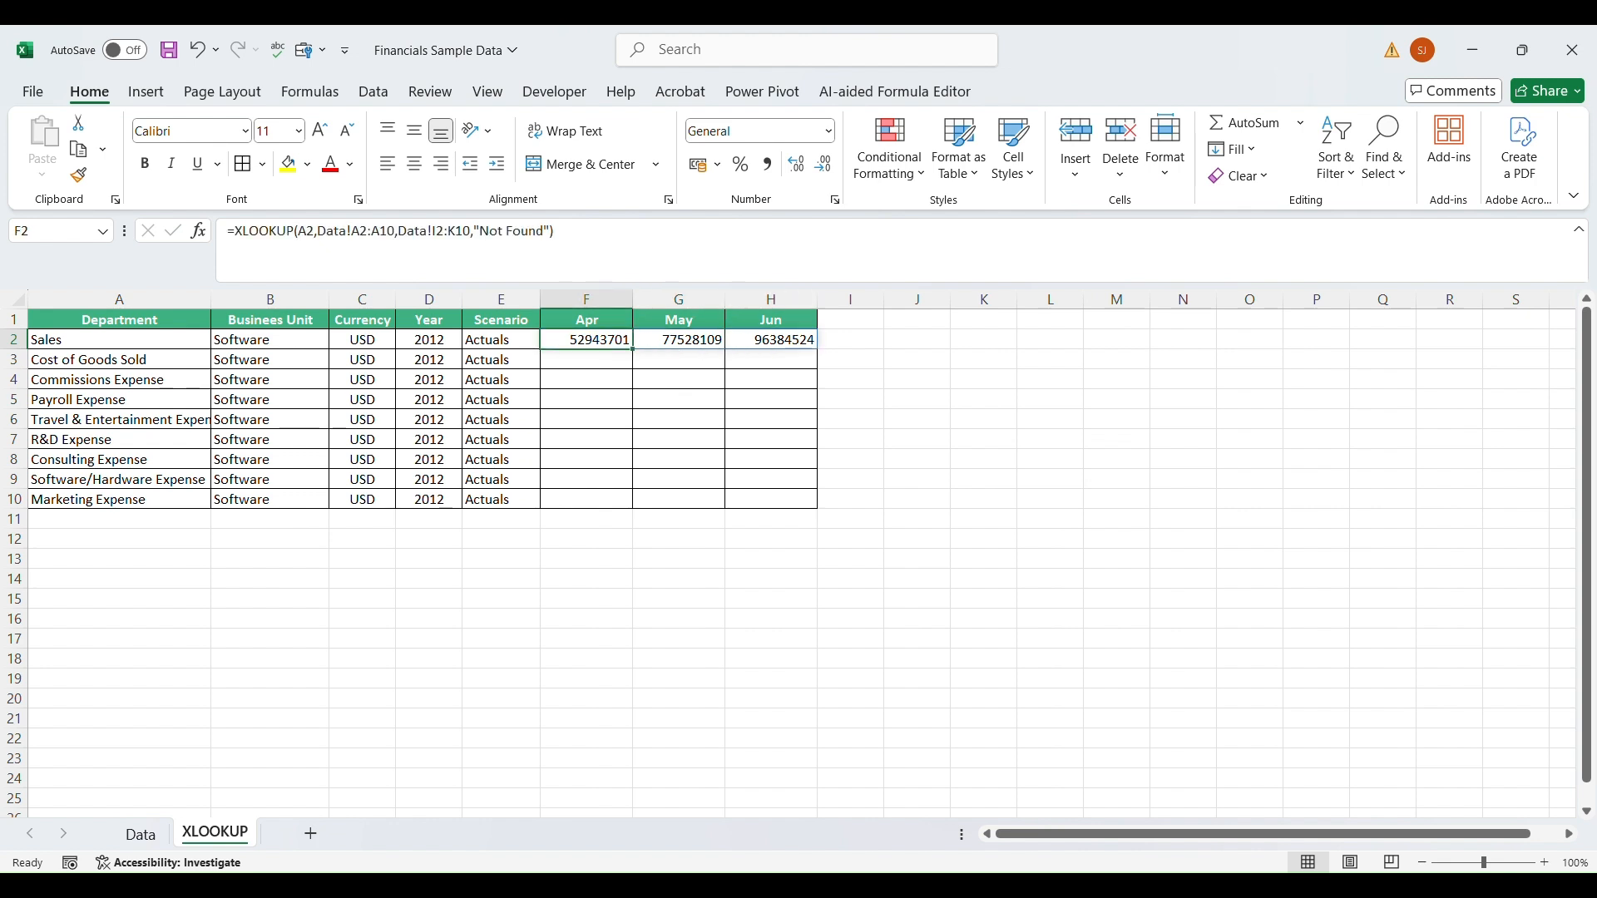
key("shift+Down")
key("shift+Down")
key("shift+Down")
key("shift+Down")
key("shift+Down")
key("shift+Down")
key("shift+Down")
key("shift+Down")
key("ctrl+d")
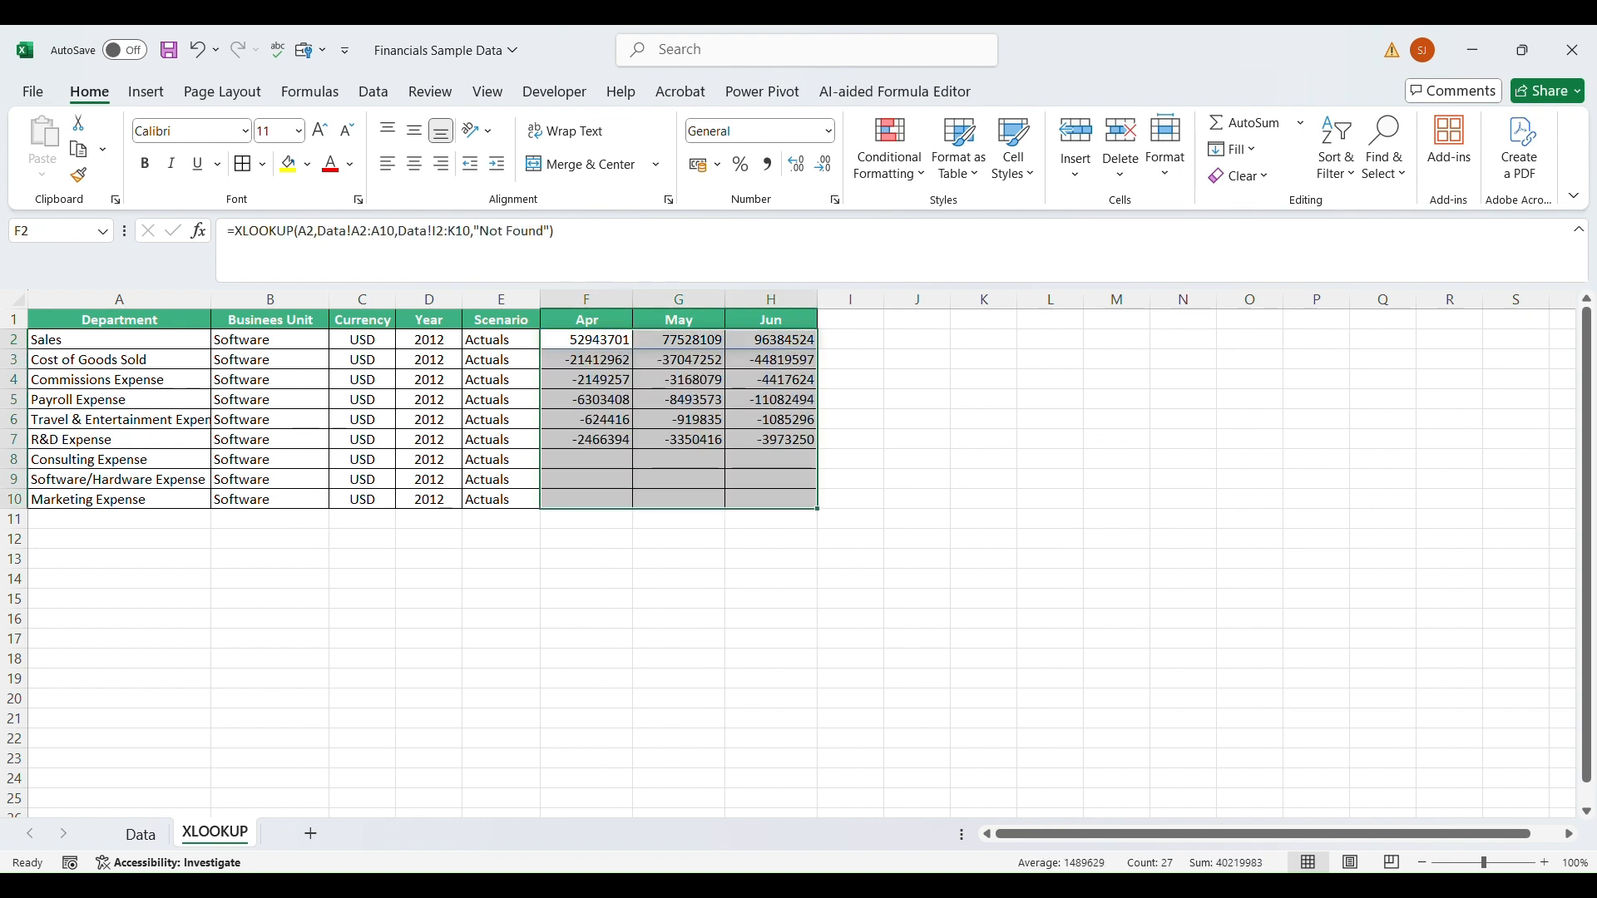
Inspect the formula in the Payroll Expense May cell and compare the results with the Data sheet.
left_click(678, 400)
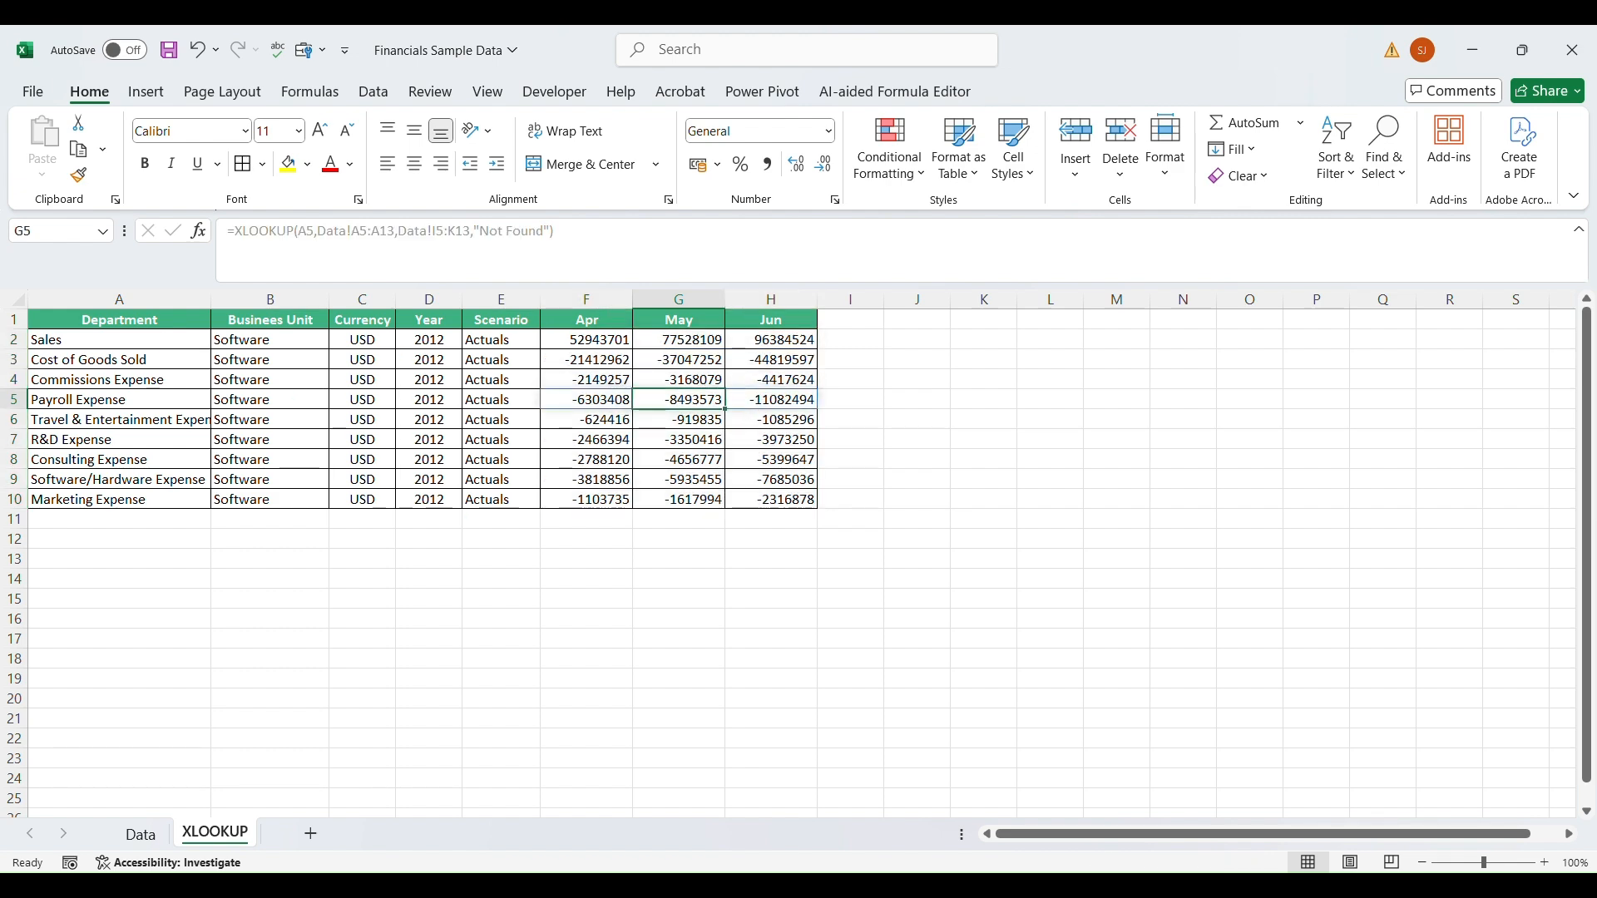
left_click(141, 835)
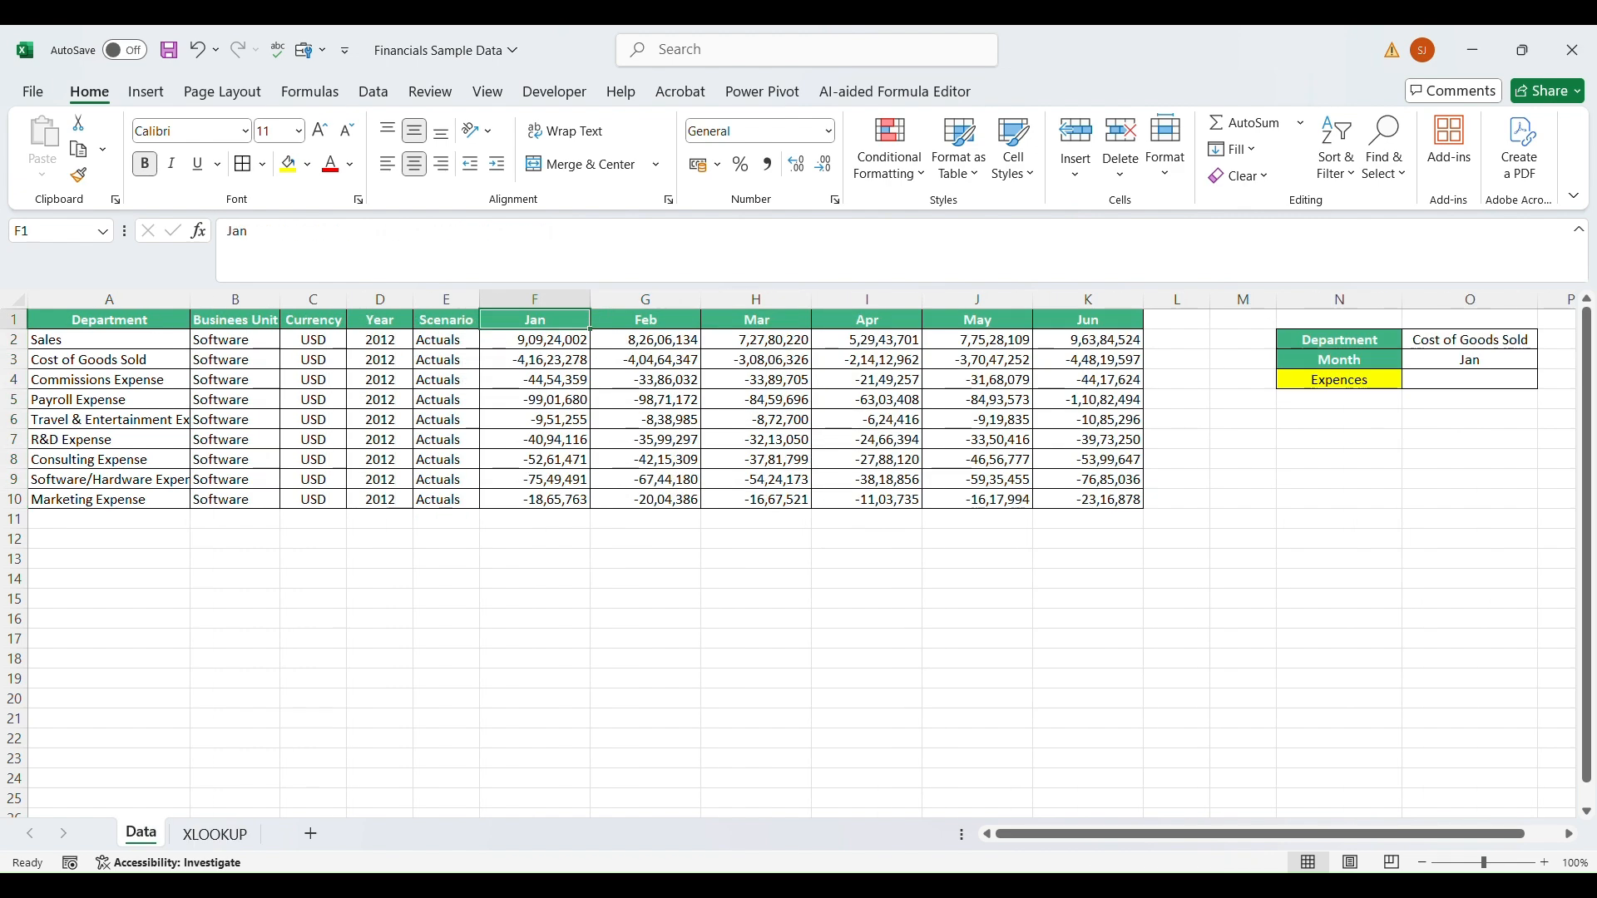
left_click(214, 832)
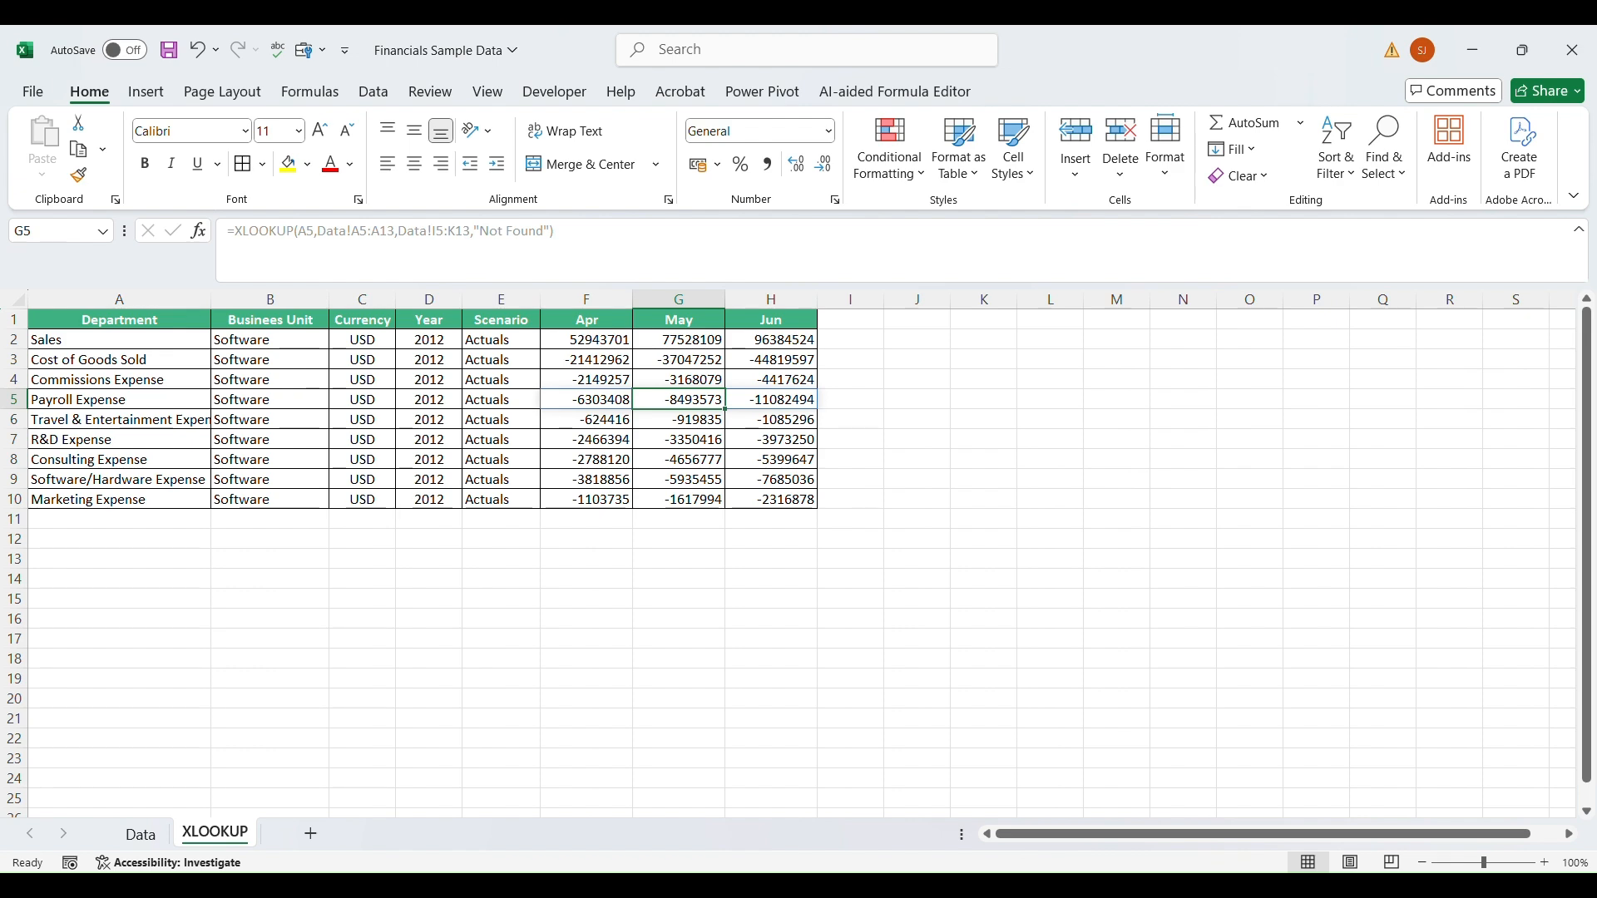
Examine the Department, Month and Expences cells of the Data sheet's lookup box against the department rows and monthly figures.
left_click(141, 834)
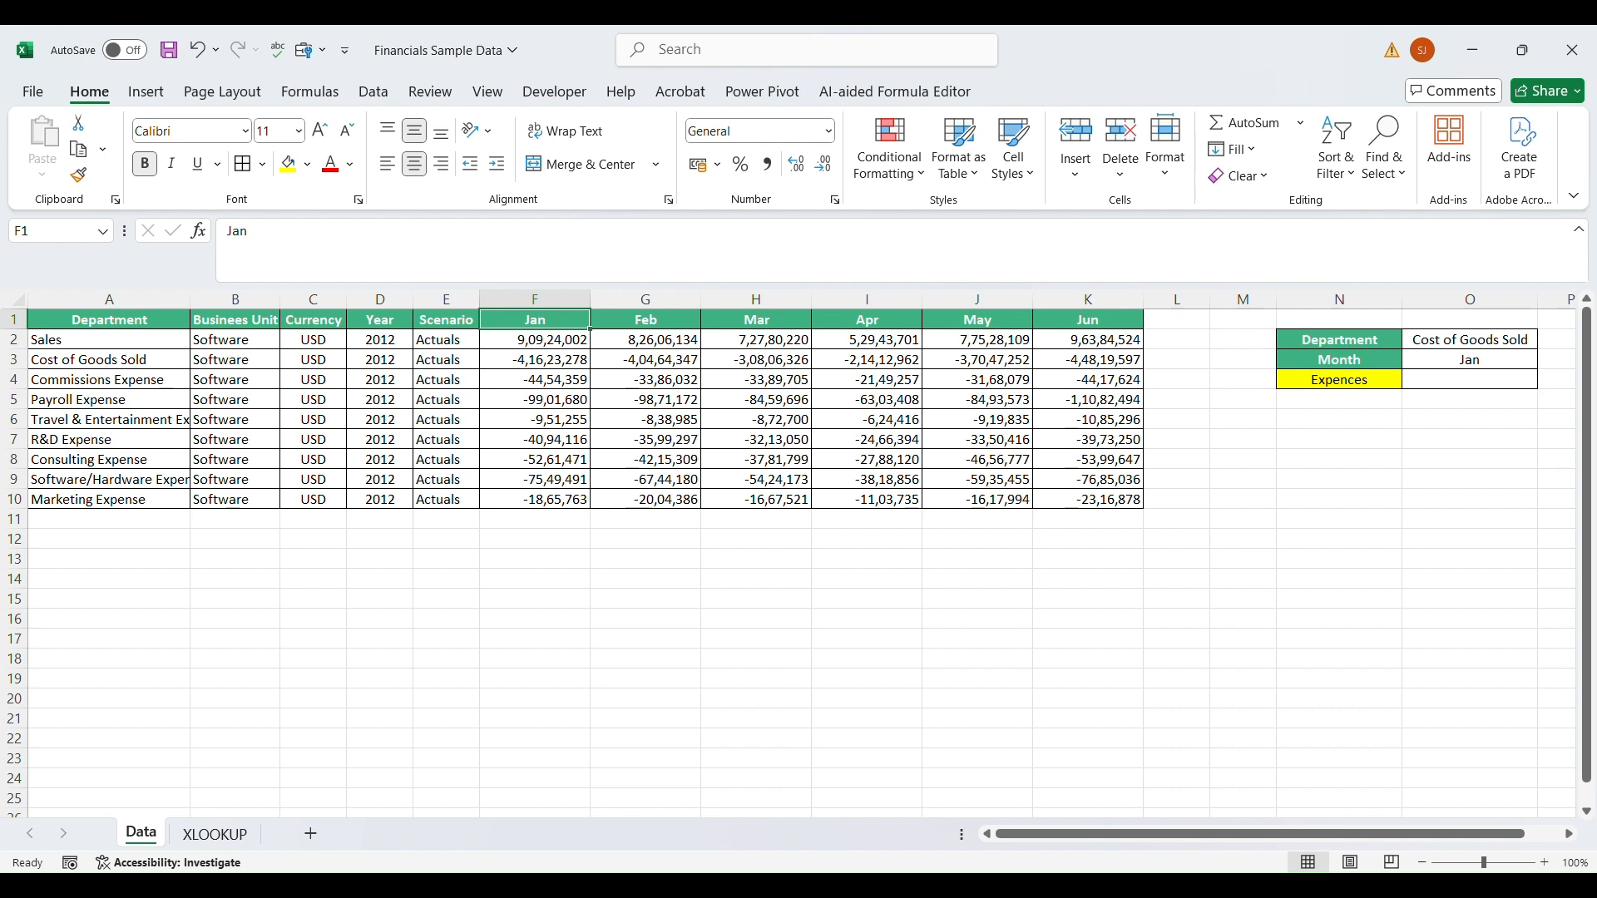
left_click(1340, 380)
left_click(1470, 380)
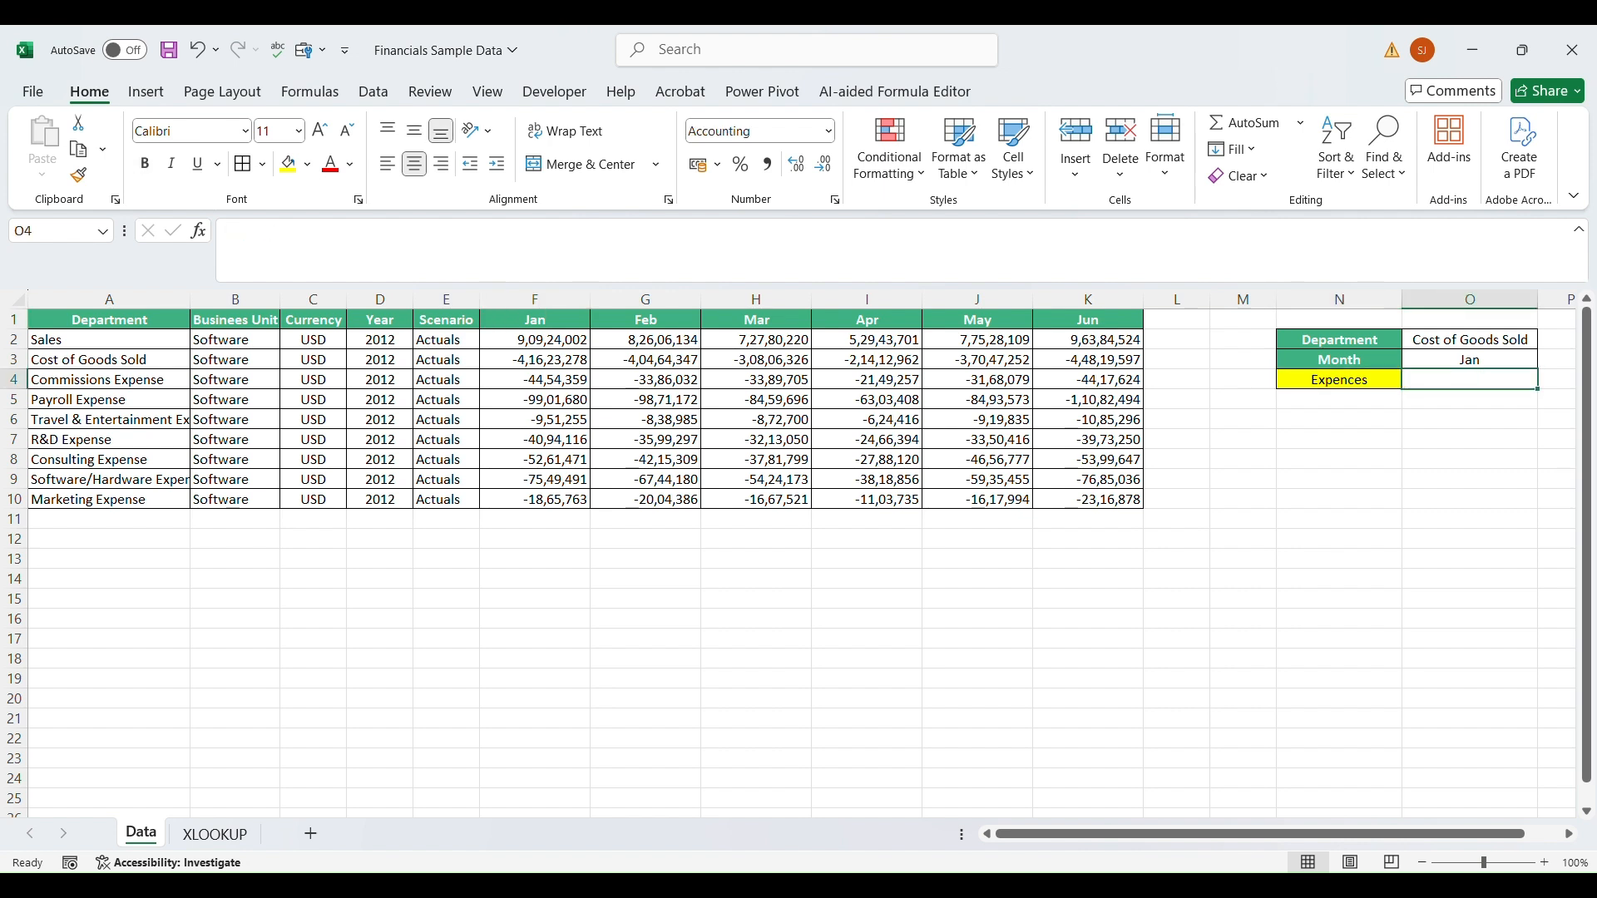
left_click(1470, 339)
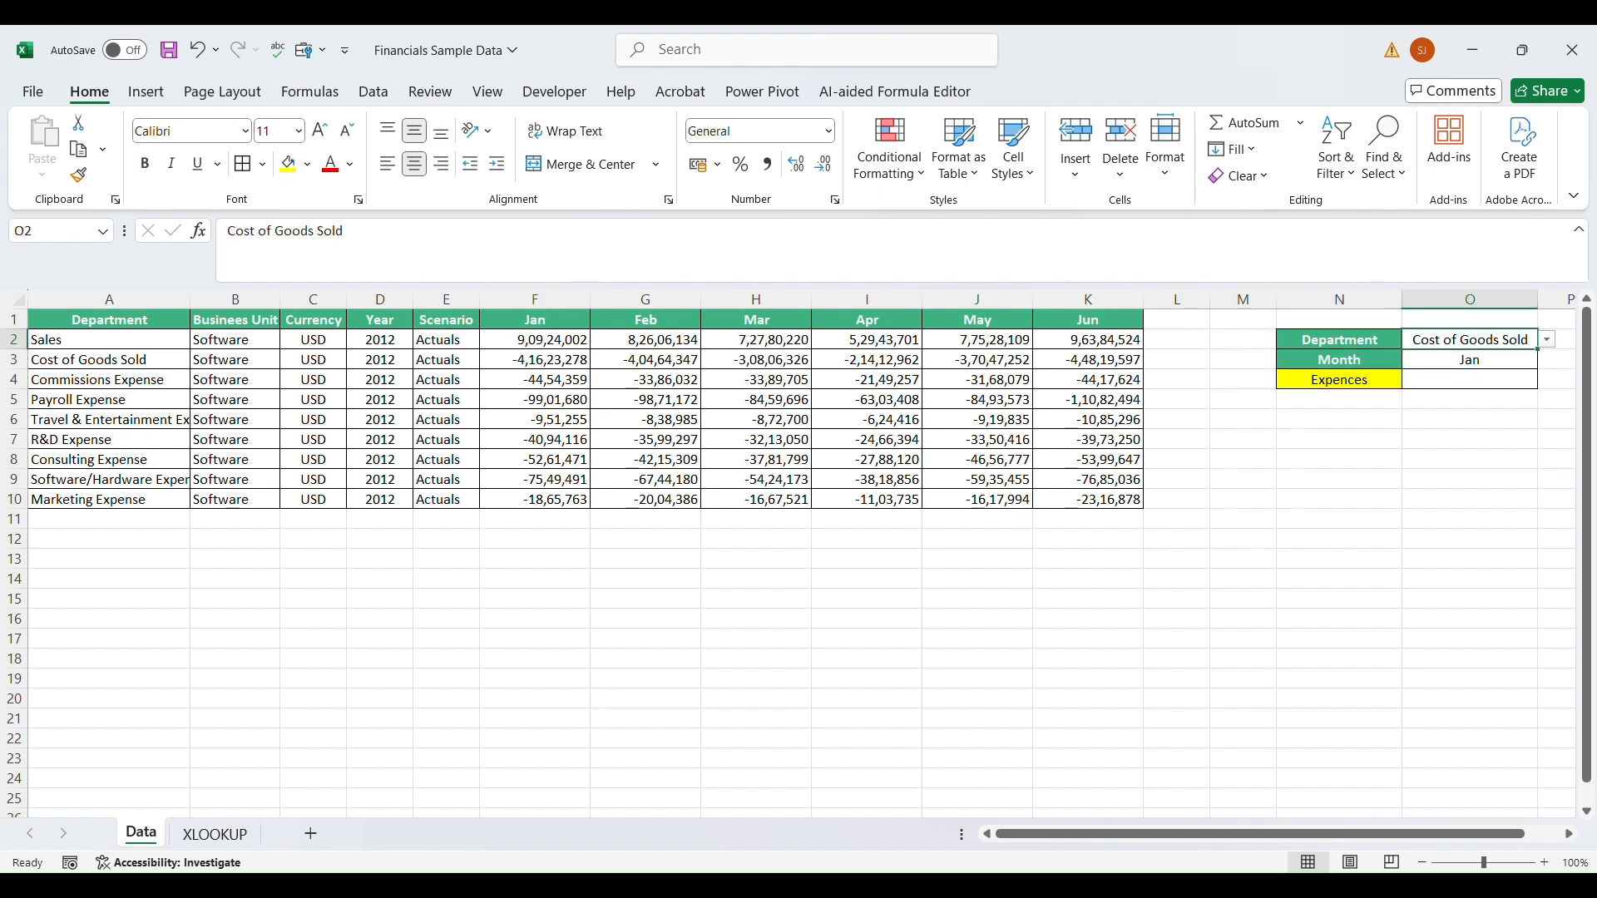
left_click(1339, 359)
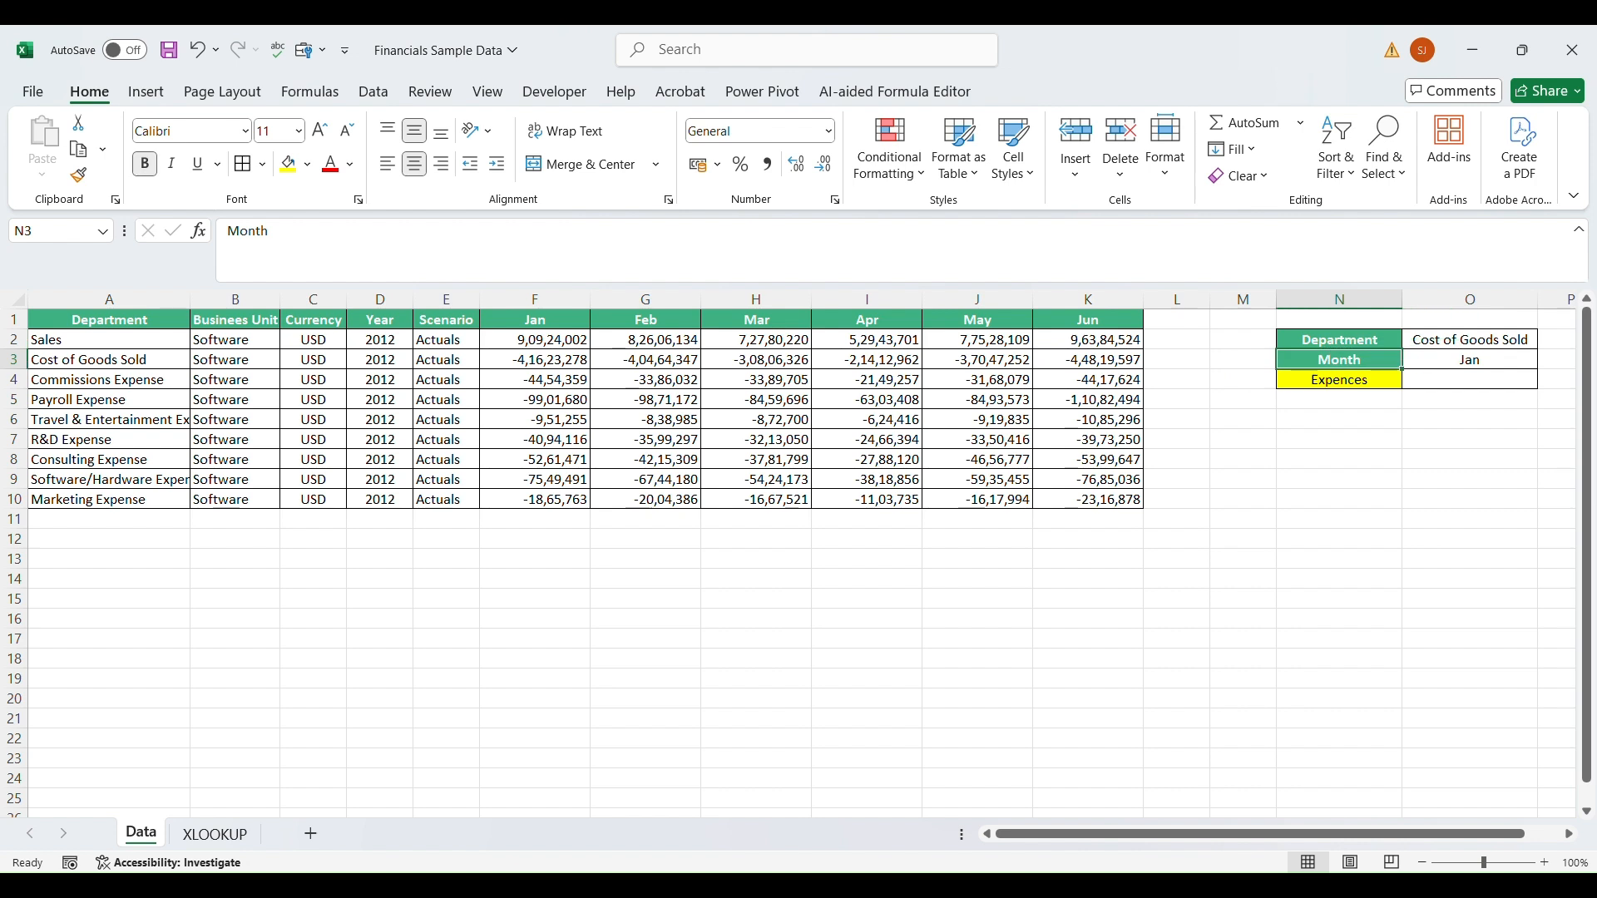
left_click(1470, 360)
left_click(109, 379)
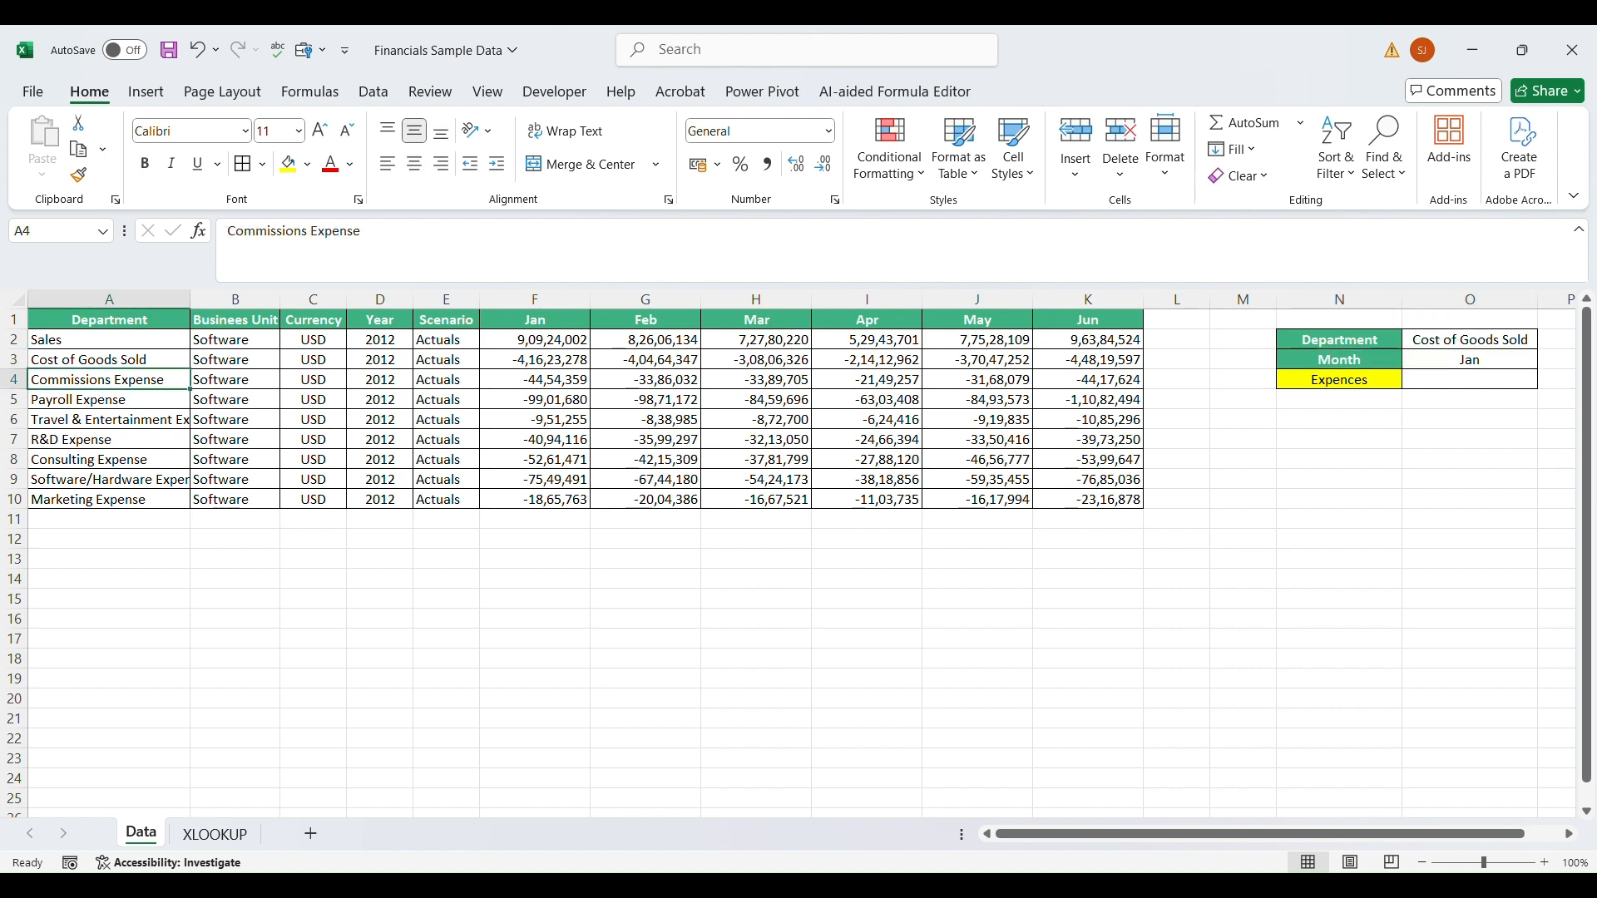
key("Down")
key("Down")
key("Down")
key("Down")
left_click(756, 360)
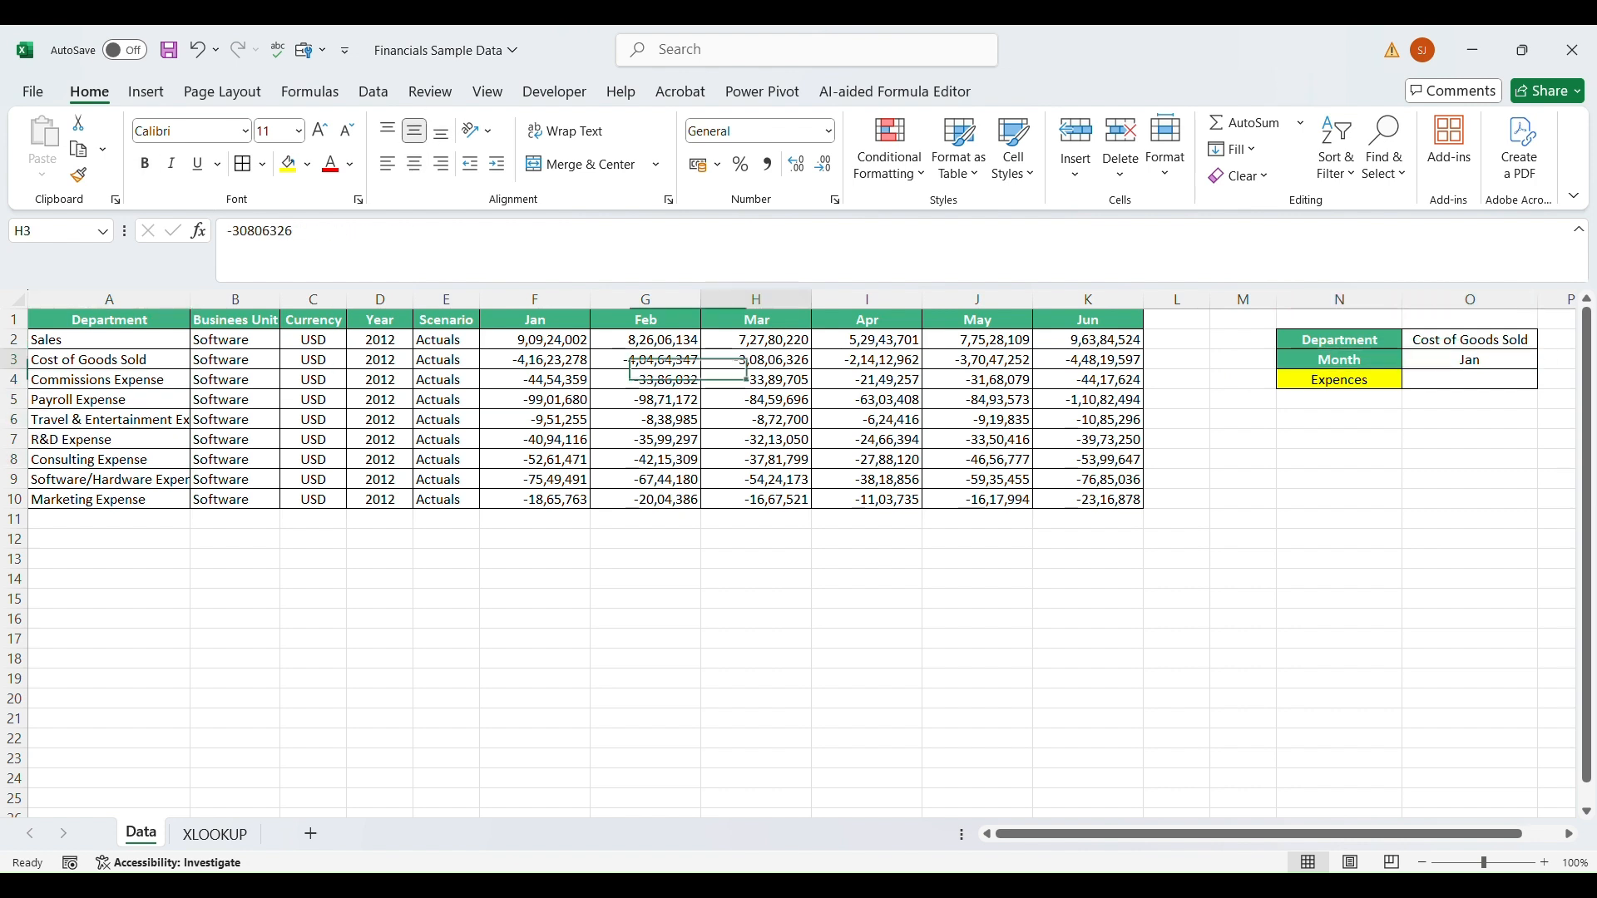
Start an XLOOKUP formula in the Expences cell O4 with O2 as lookup value and A2:A10 as lookup array.
left_click(756, 439)
left_click(1470, 380)
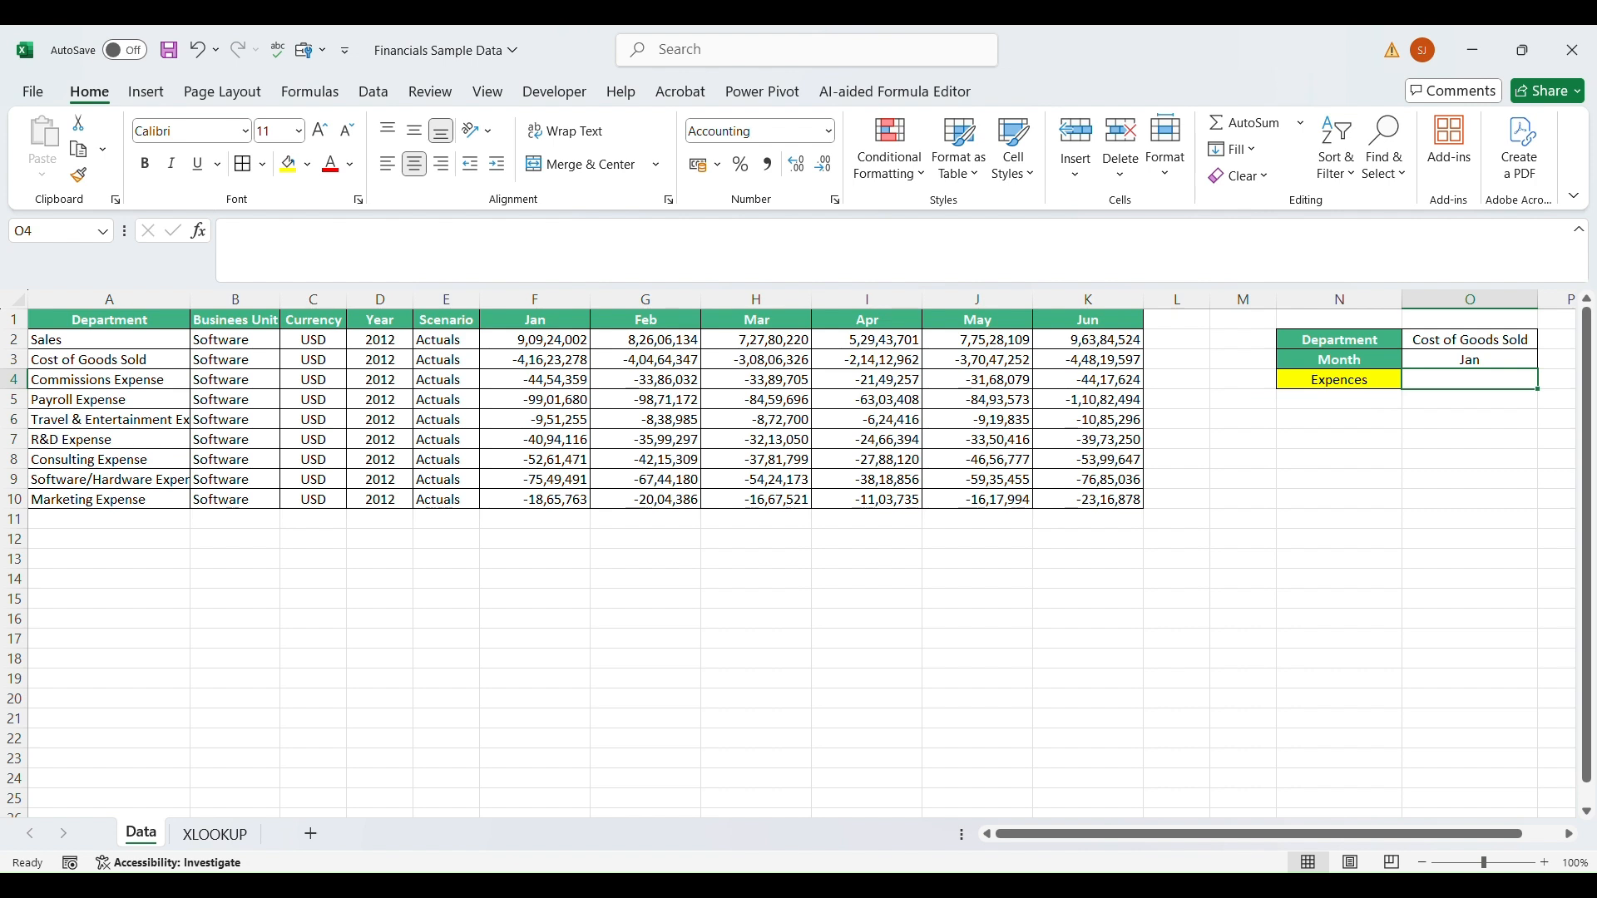
type("=xlook")
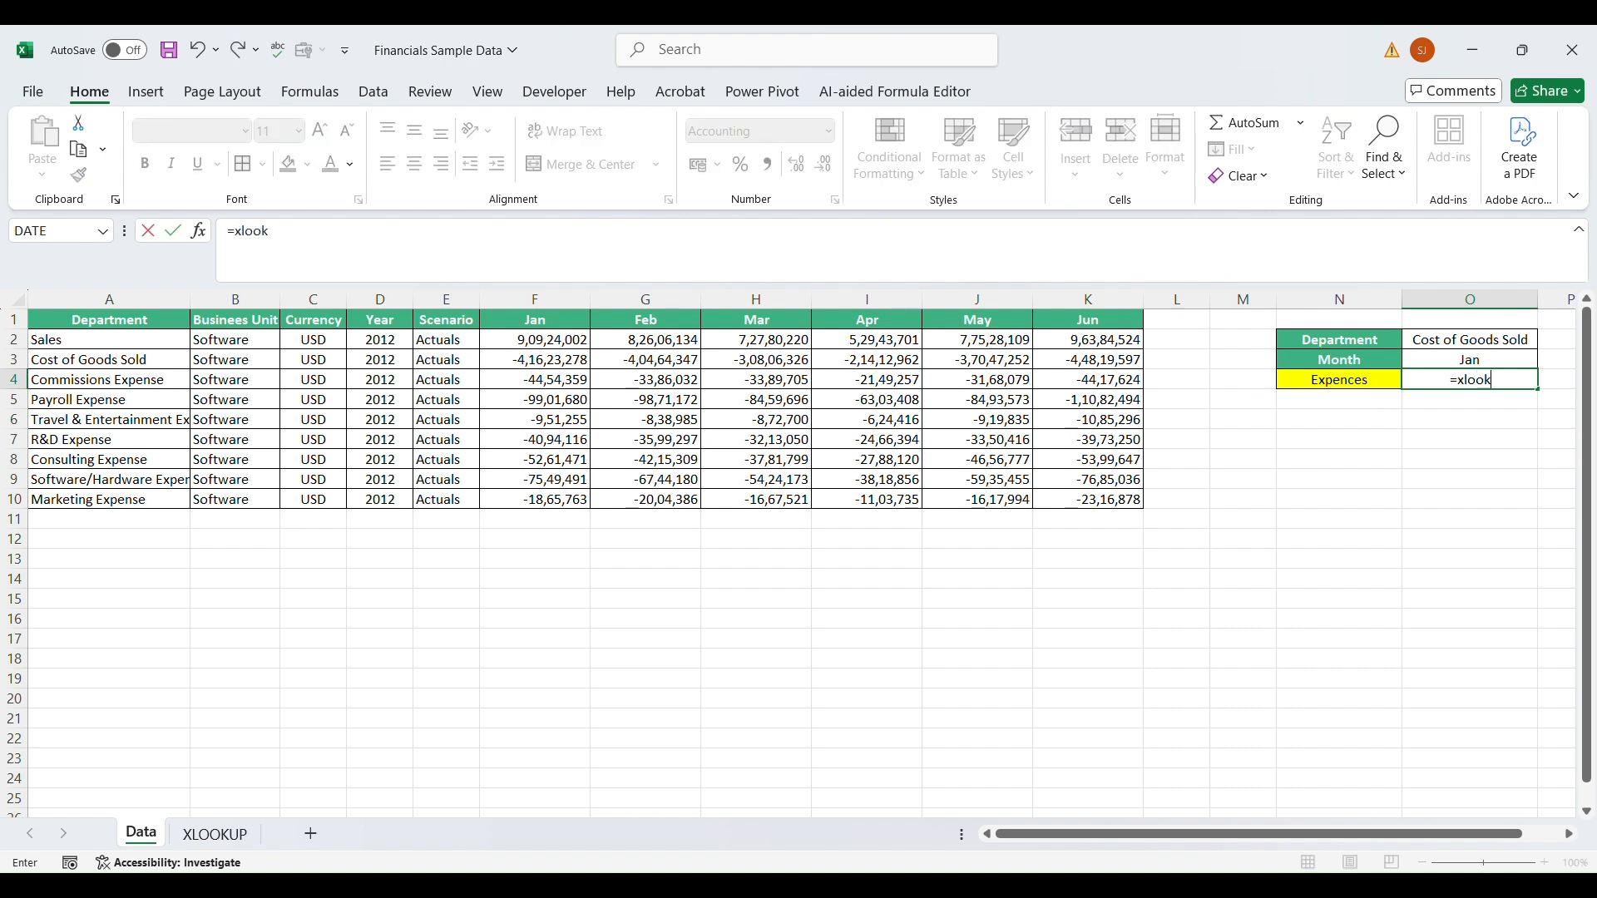
key("Tab")
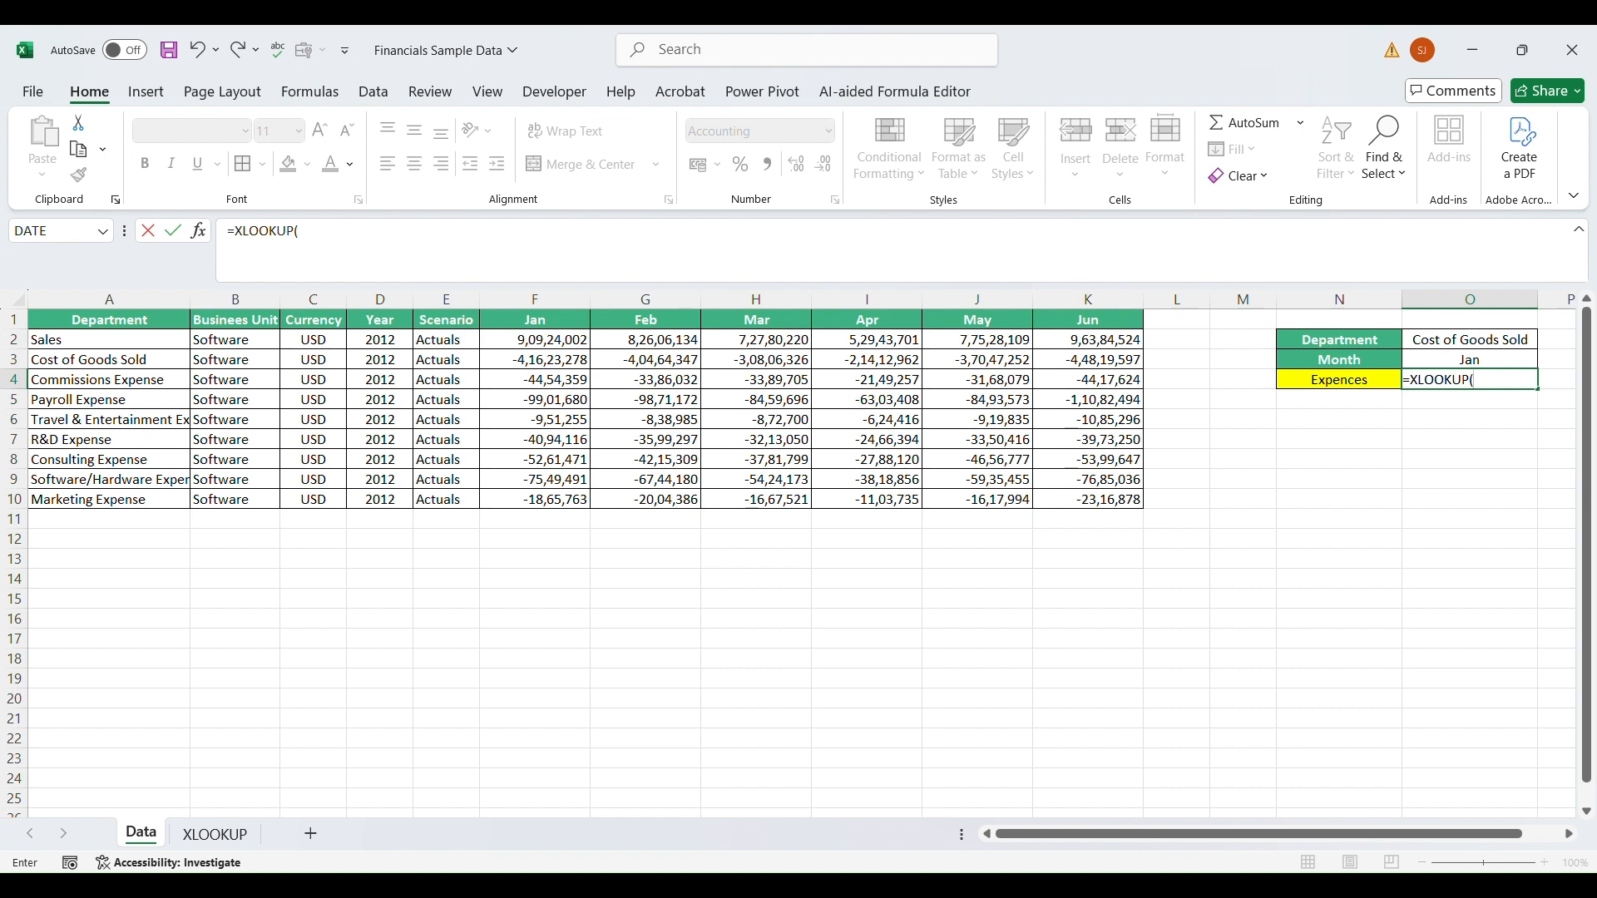
left_click(1470, 340)
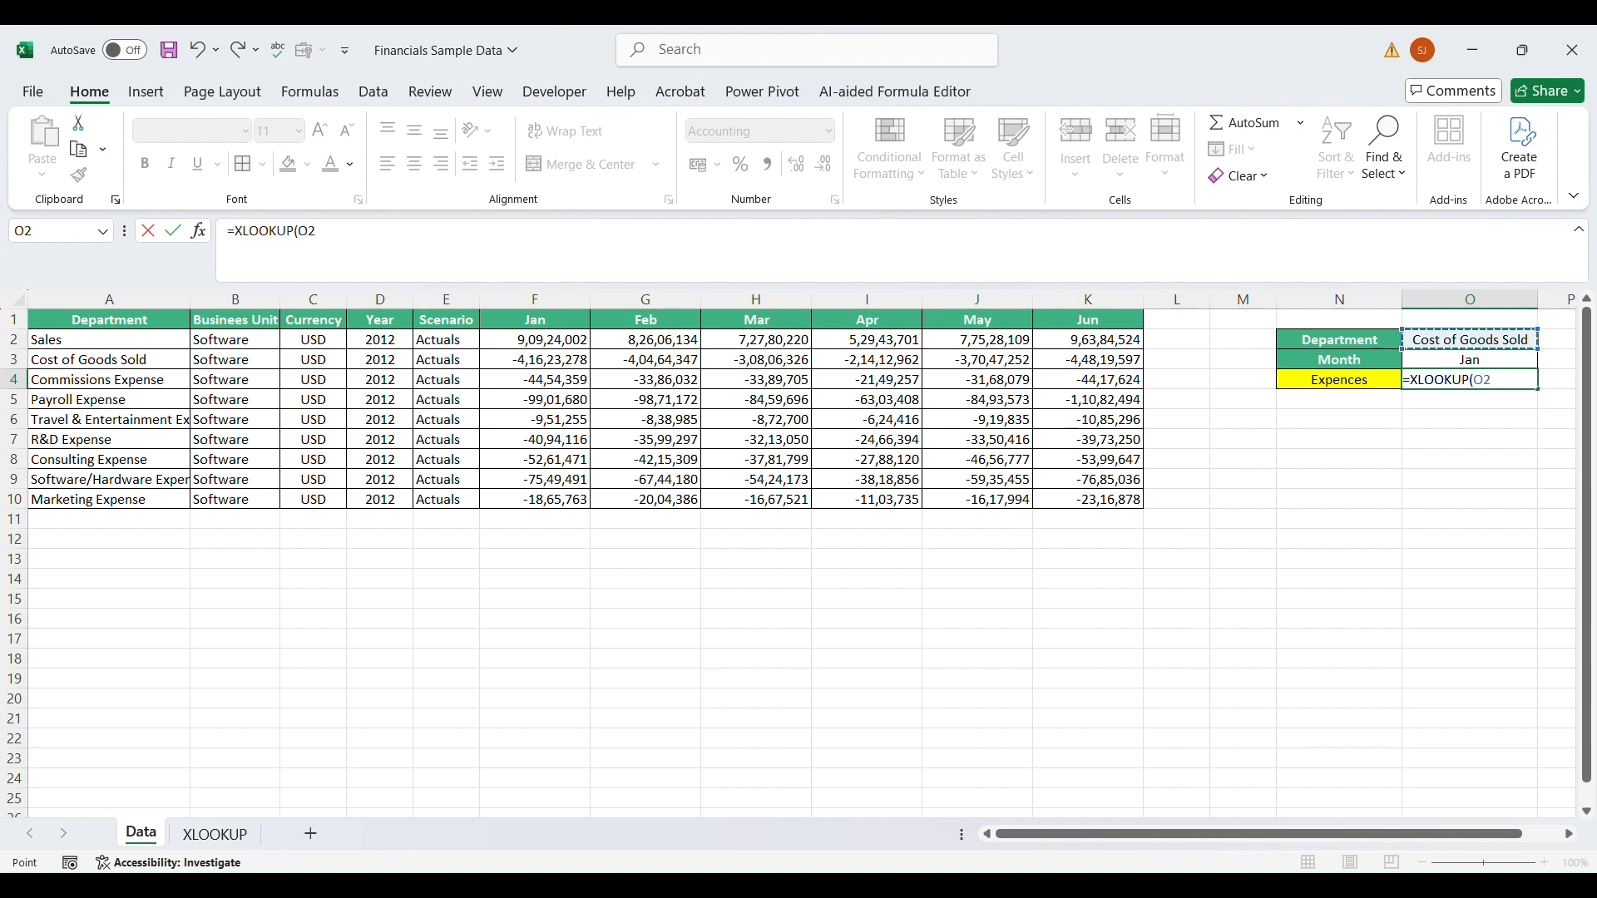
type(",")
left_click_drag(108, 339, 108, 499)
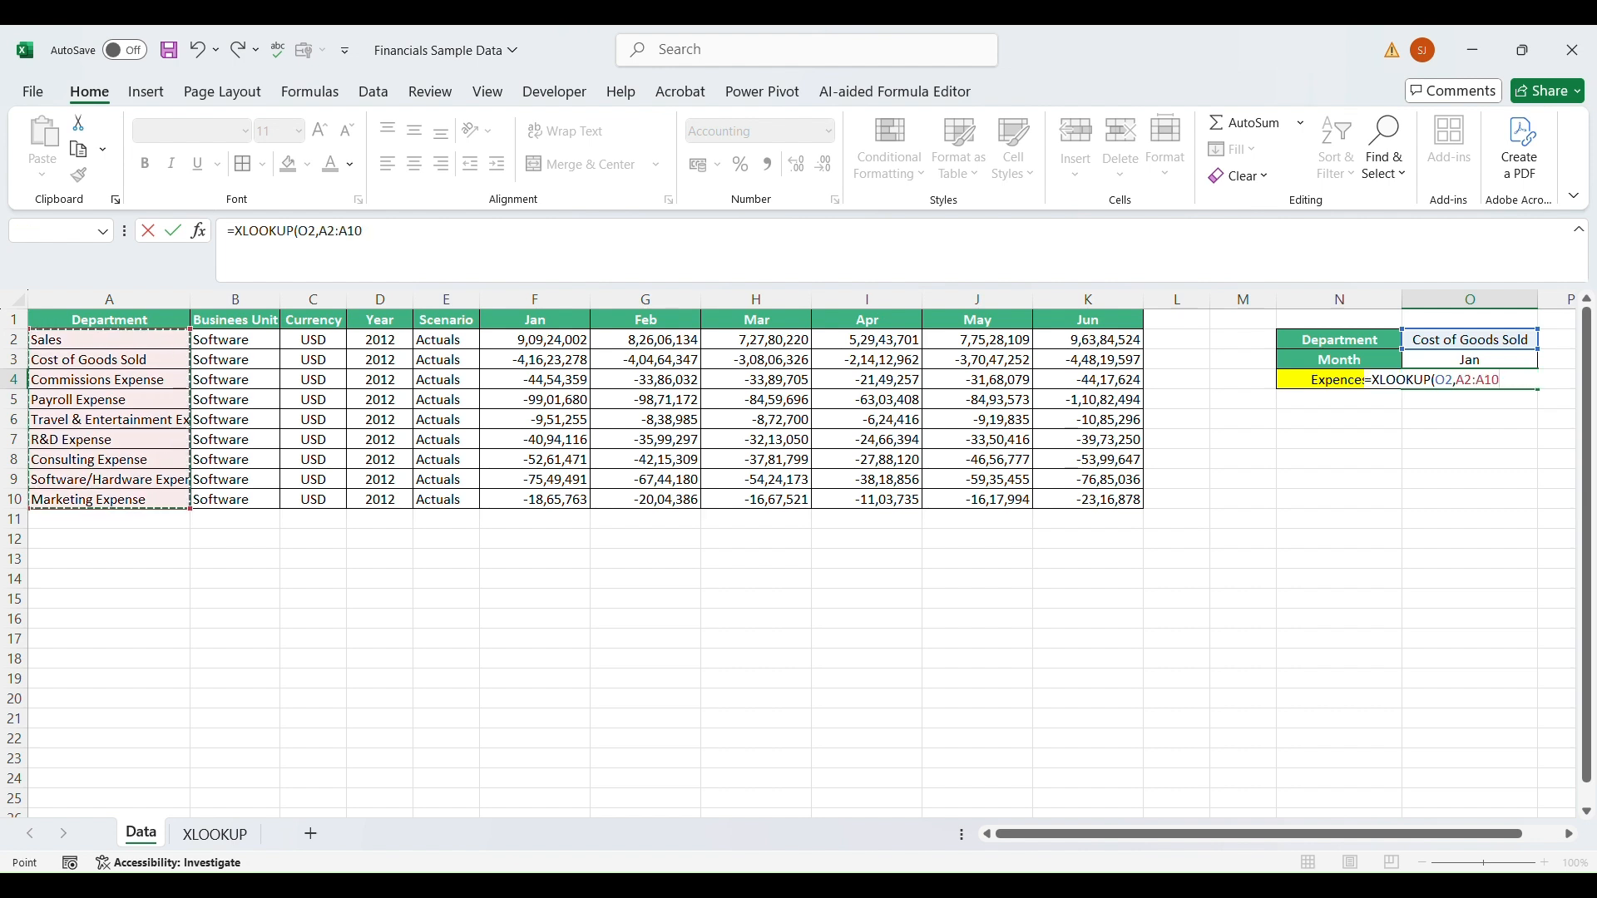
Nest XLOOKUP(O3,F1:K1,F2:K10) as the return array and enter the completed formula in O4.
type(",x")
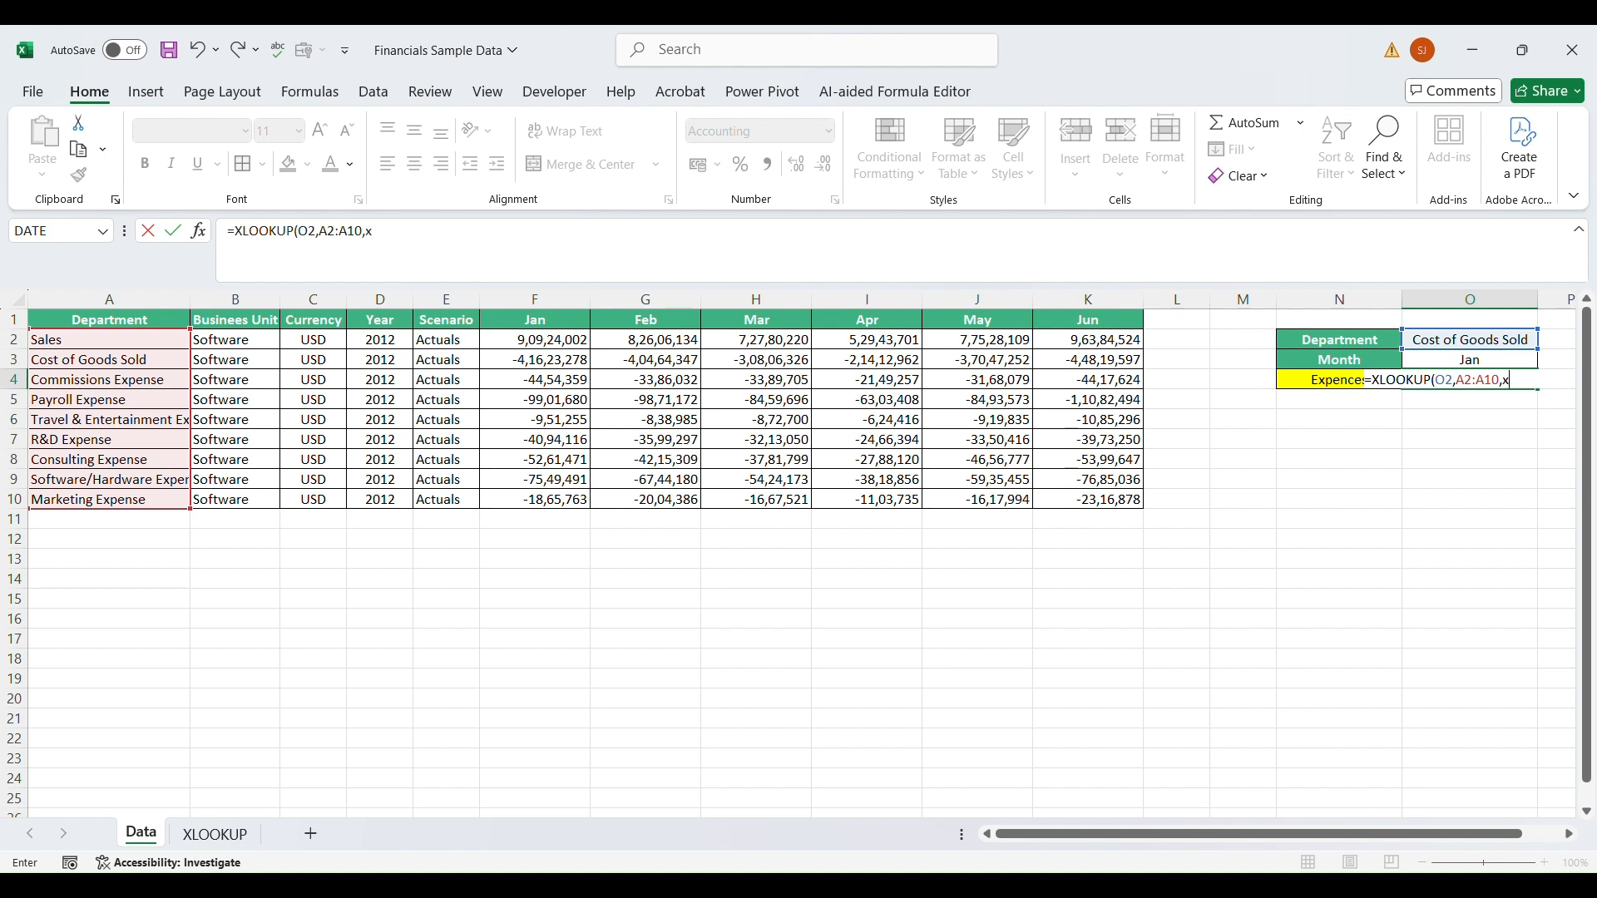
type("look")
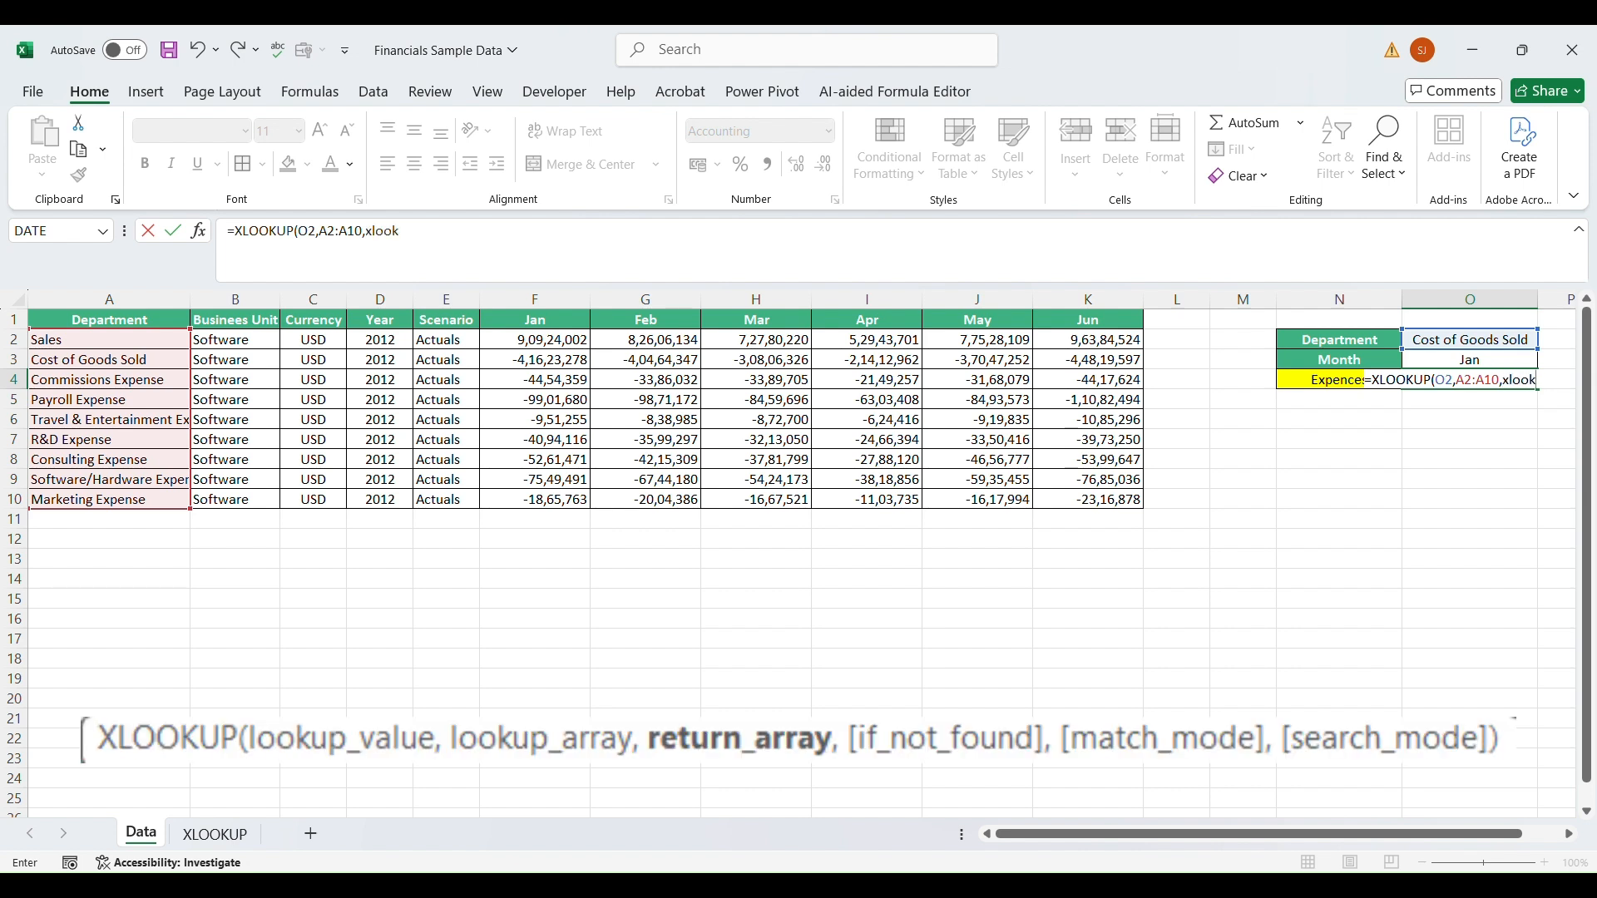
key("Tab")
left_click(1470, 360)
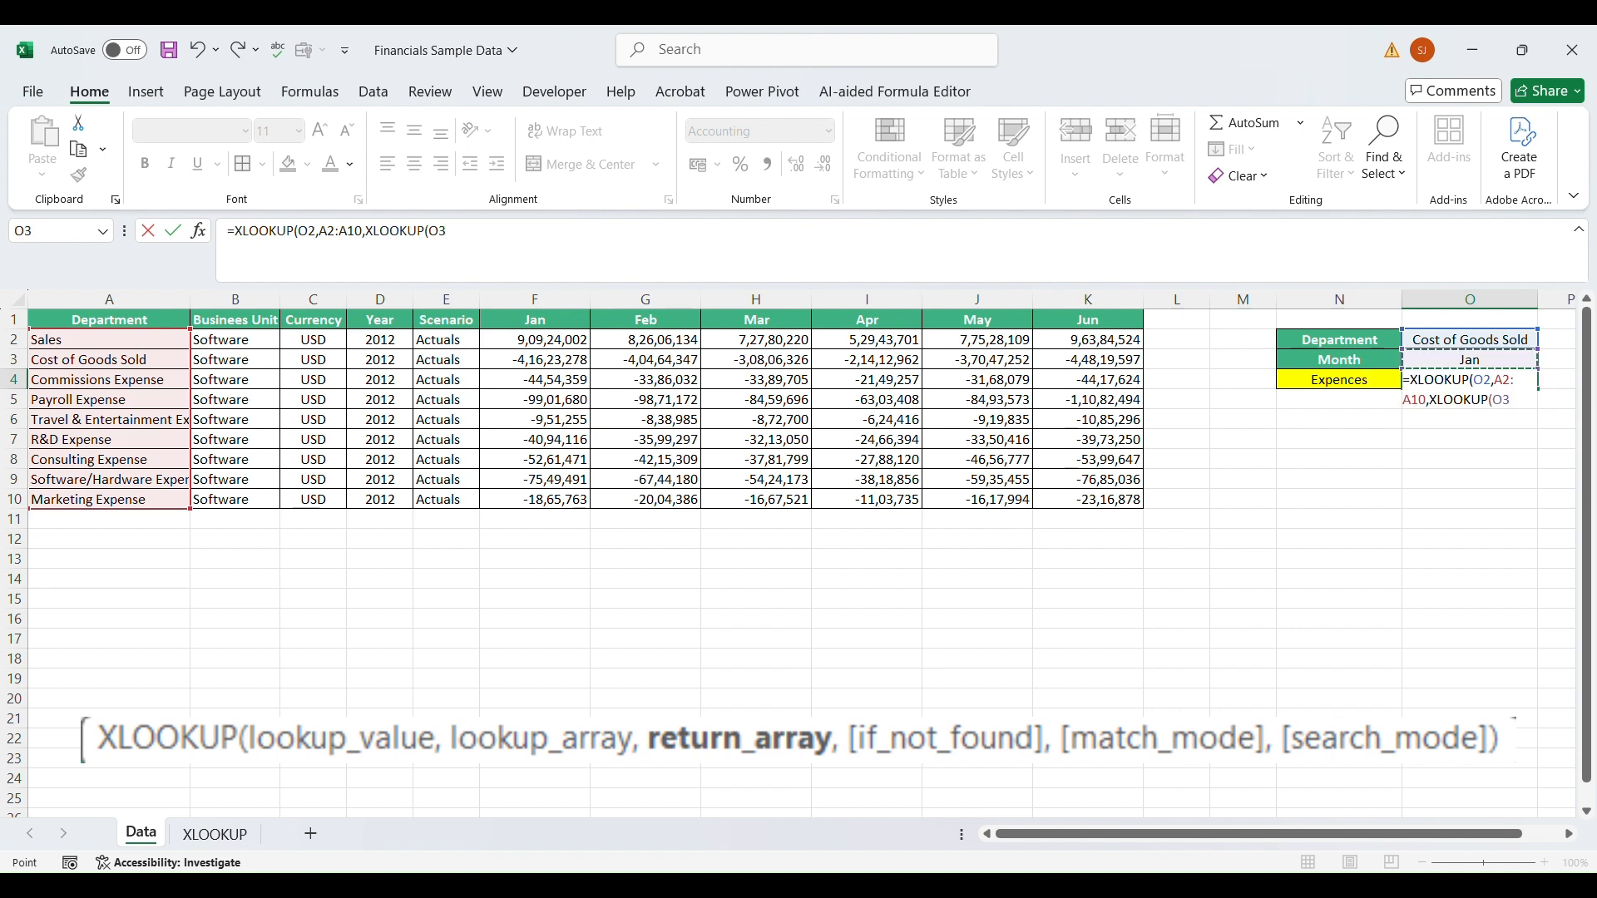
type(",")
left_click_drag(535, 320, 1088, 319)
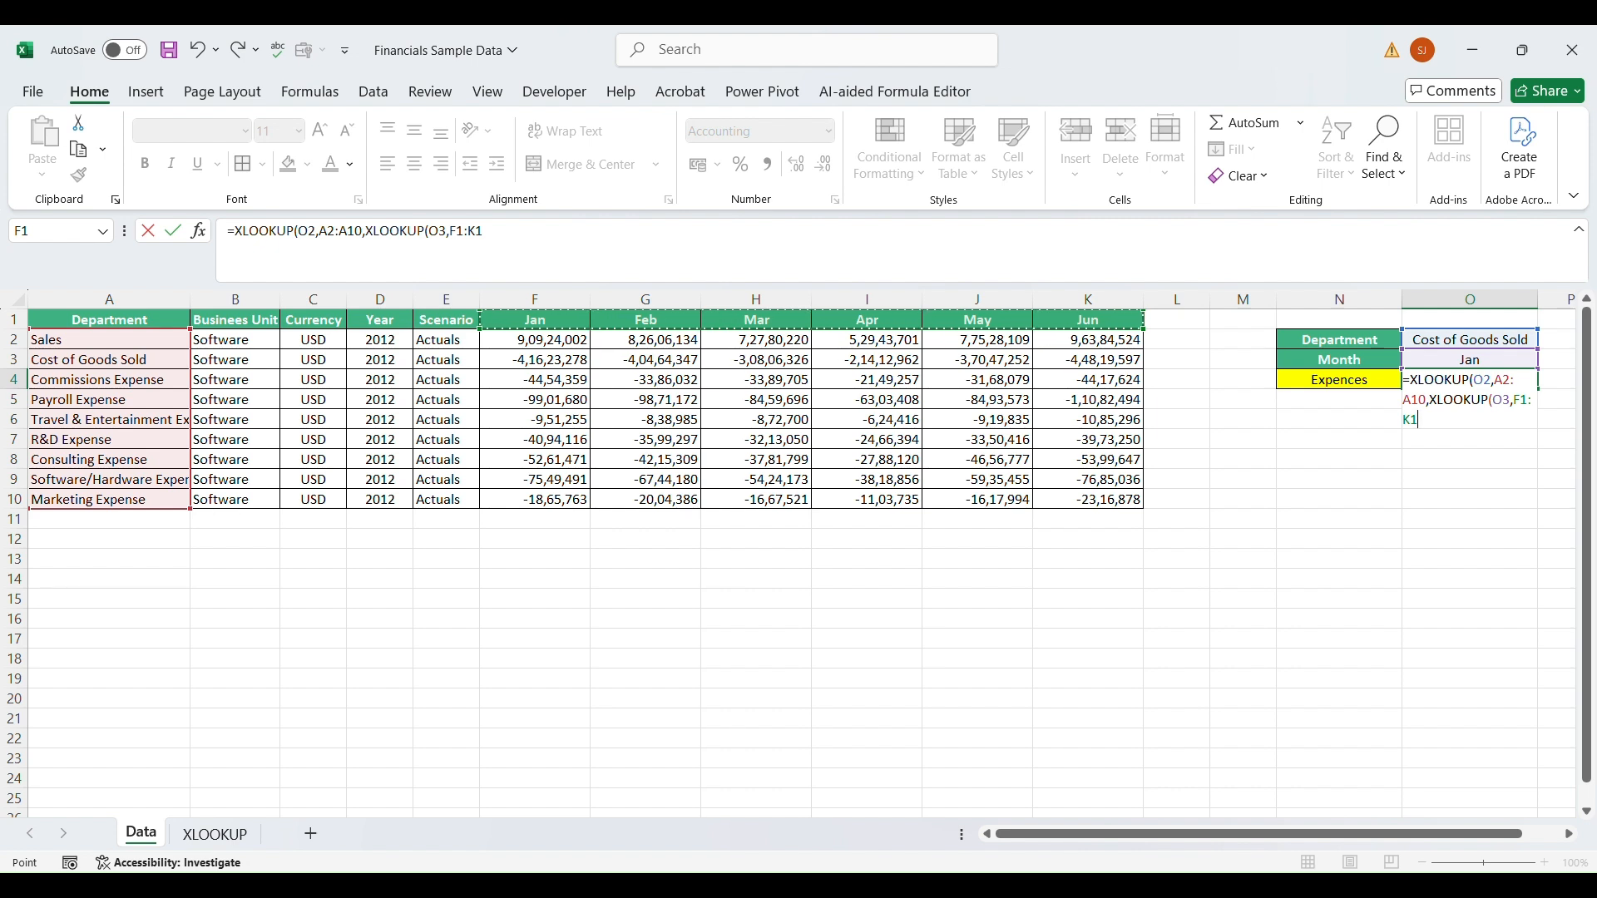
type(",")
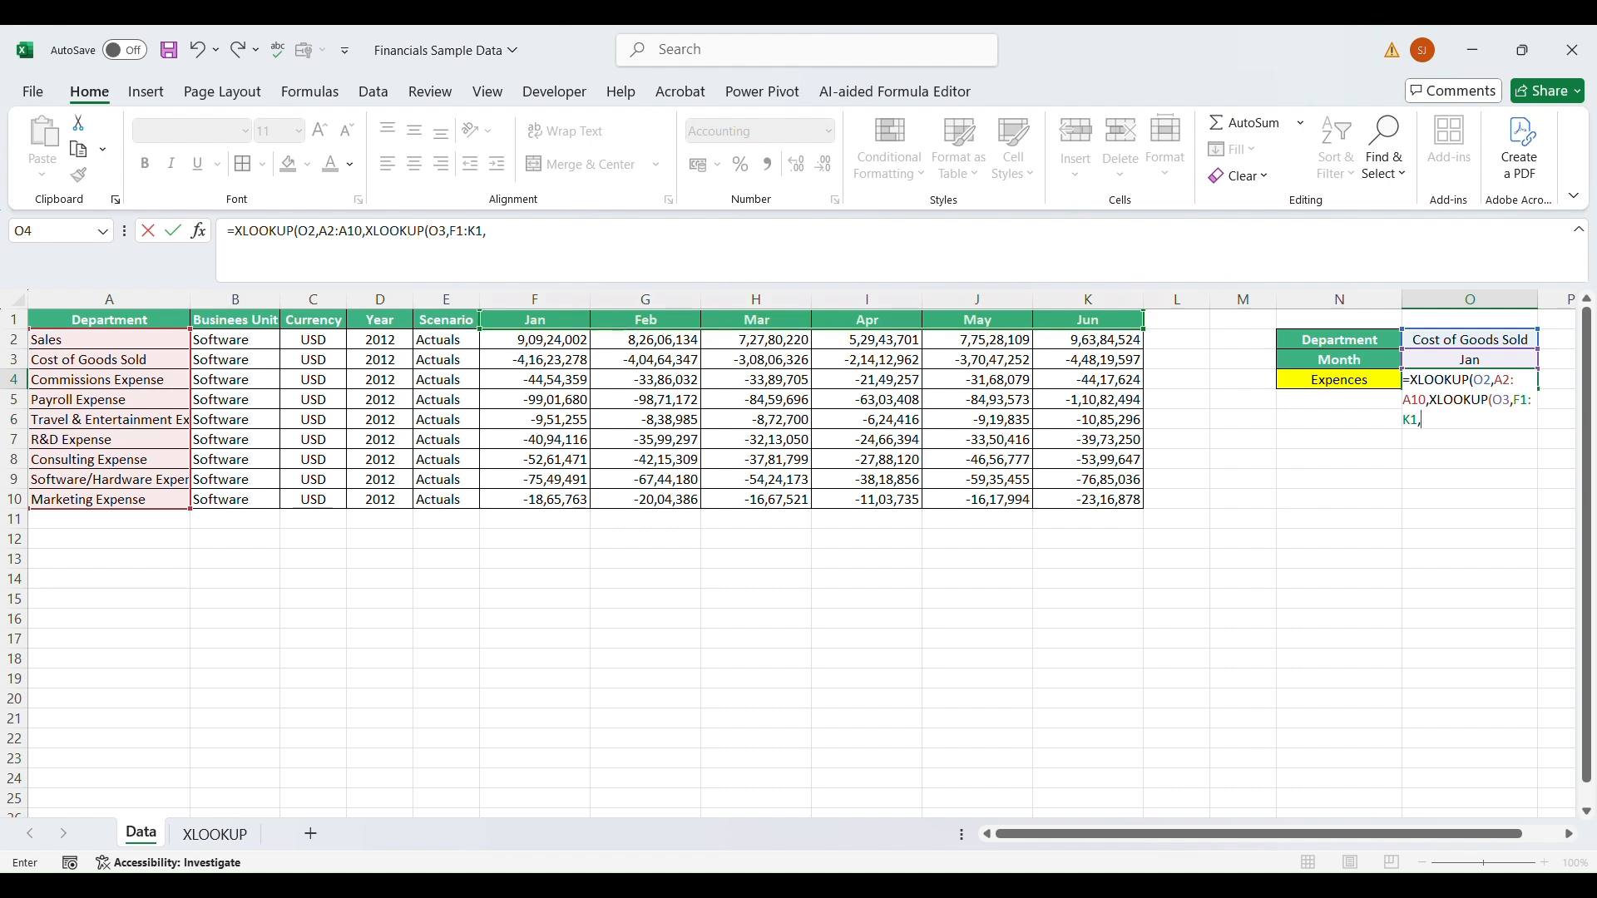
left_click_drag(535, 340, 1090, 500)
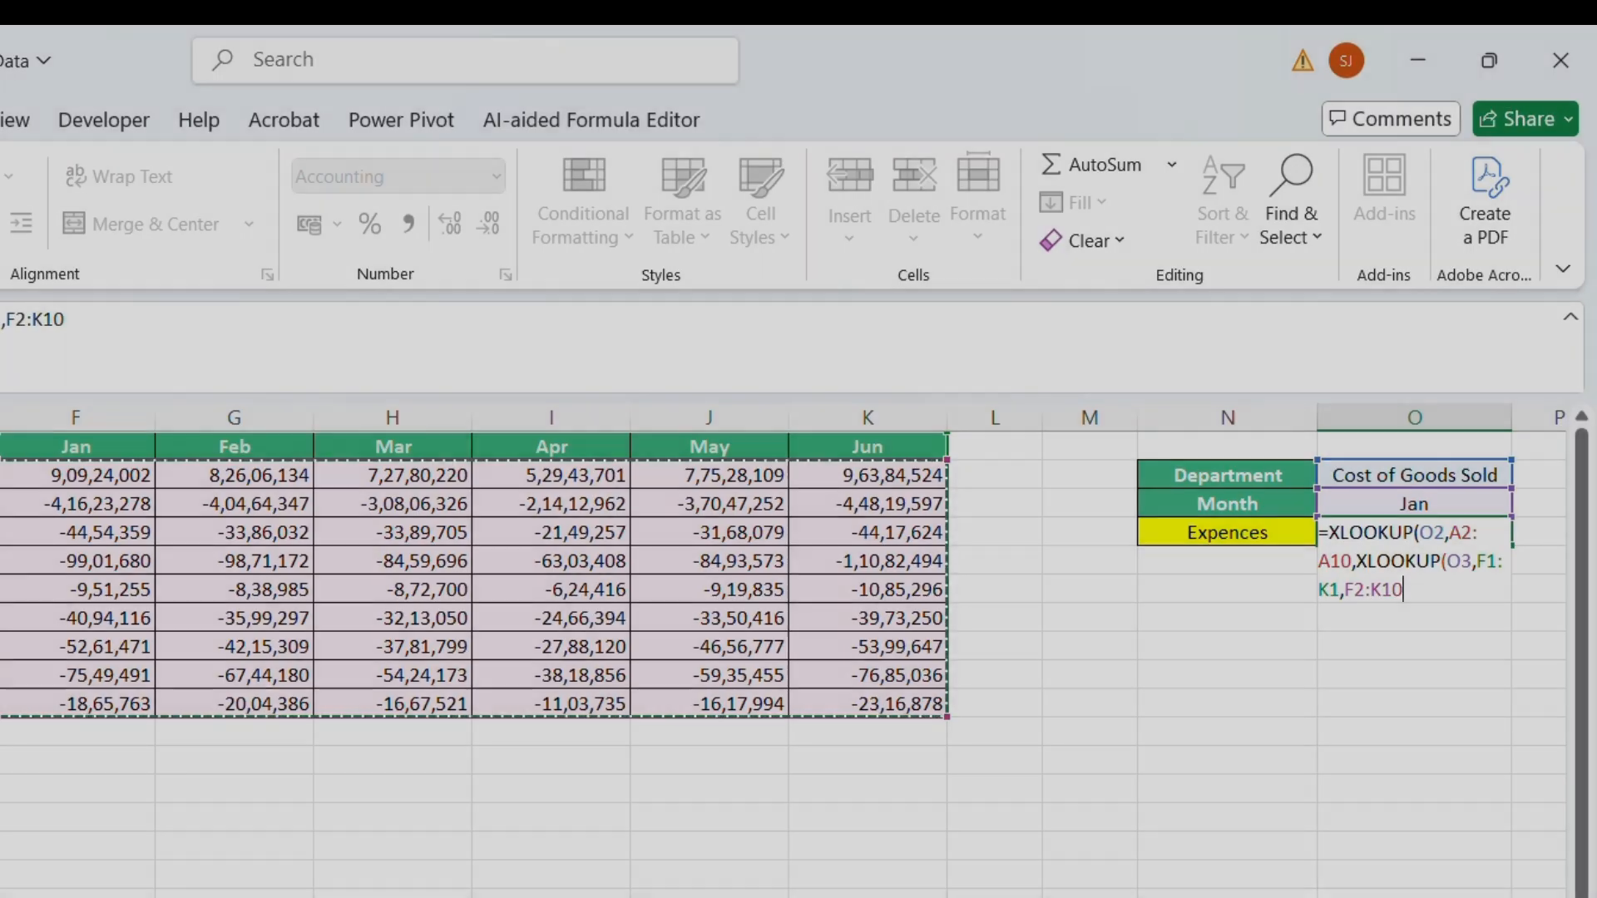
type(")")
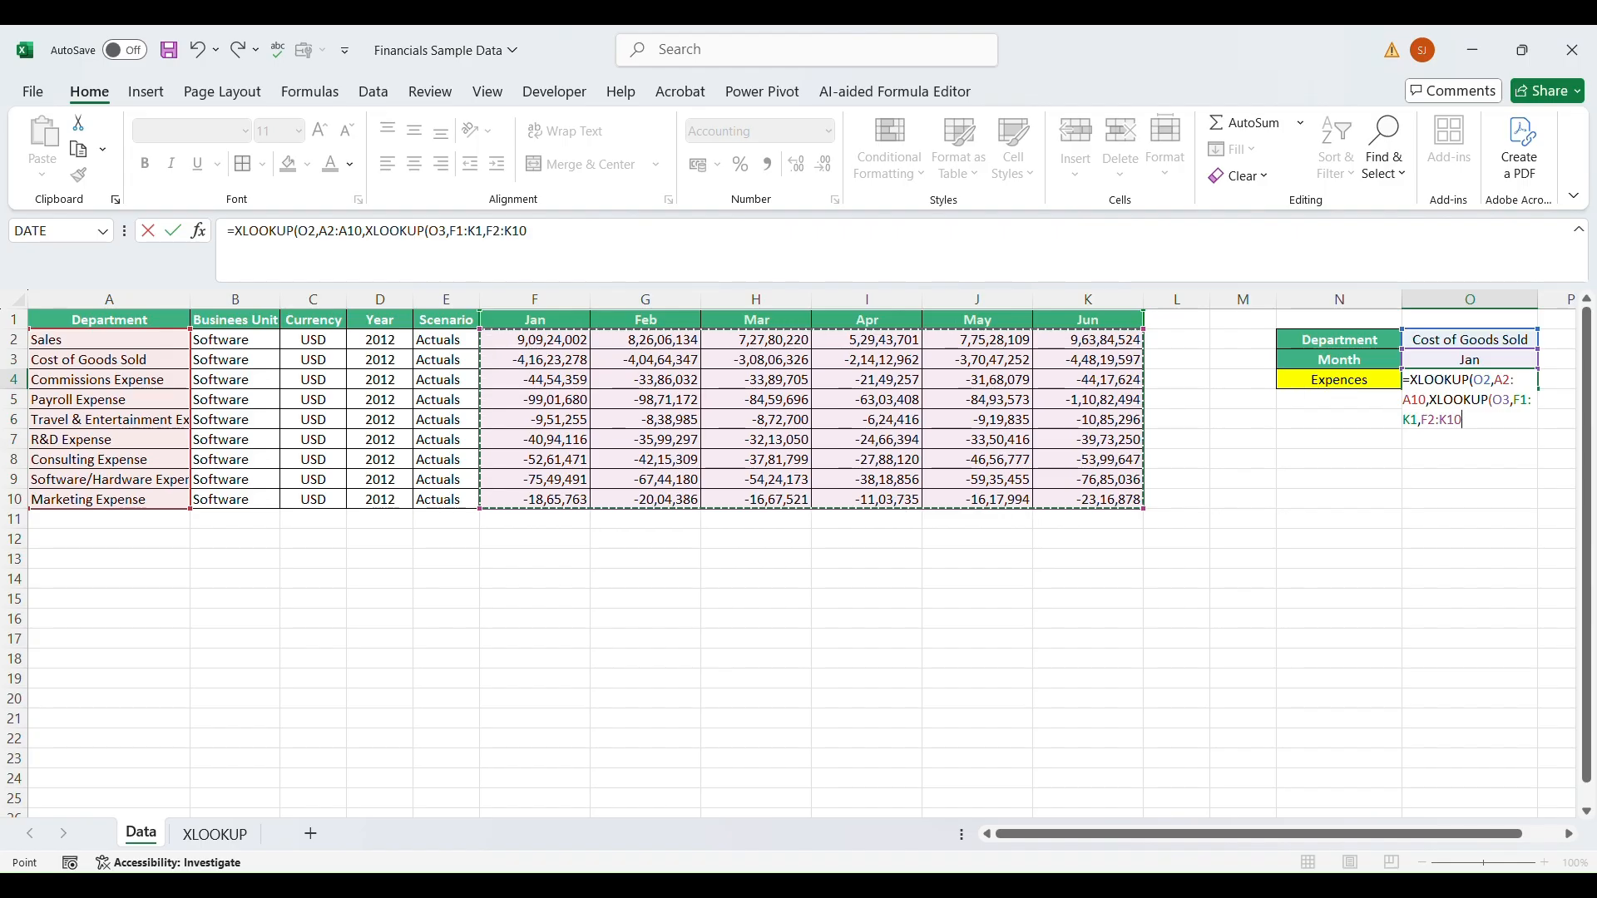
type(")")
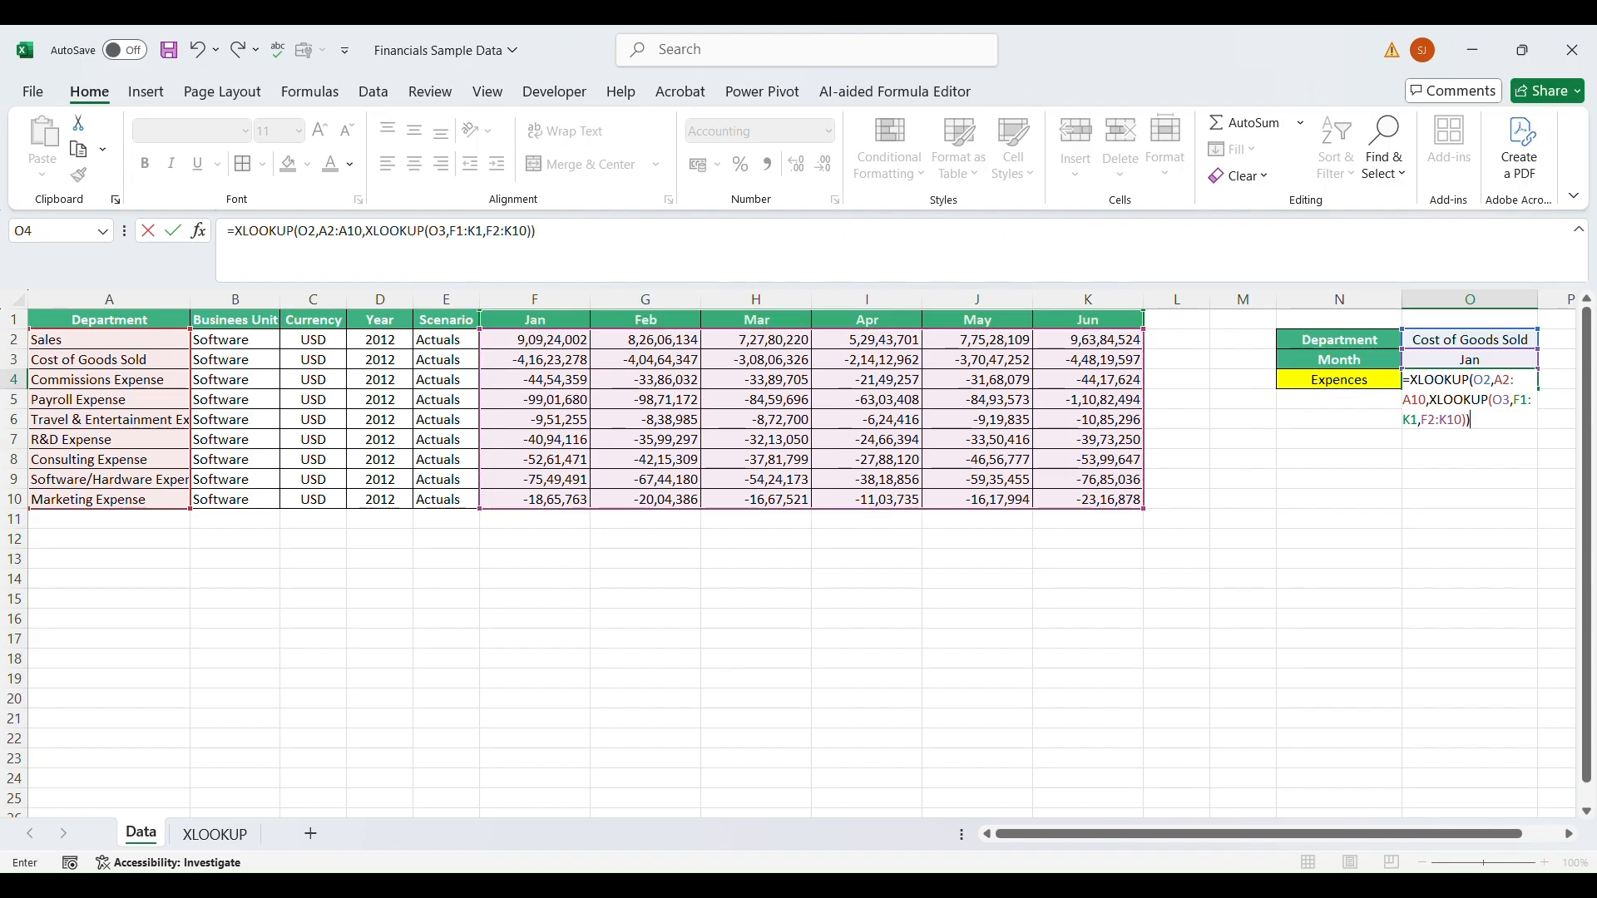
key("Return")
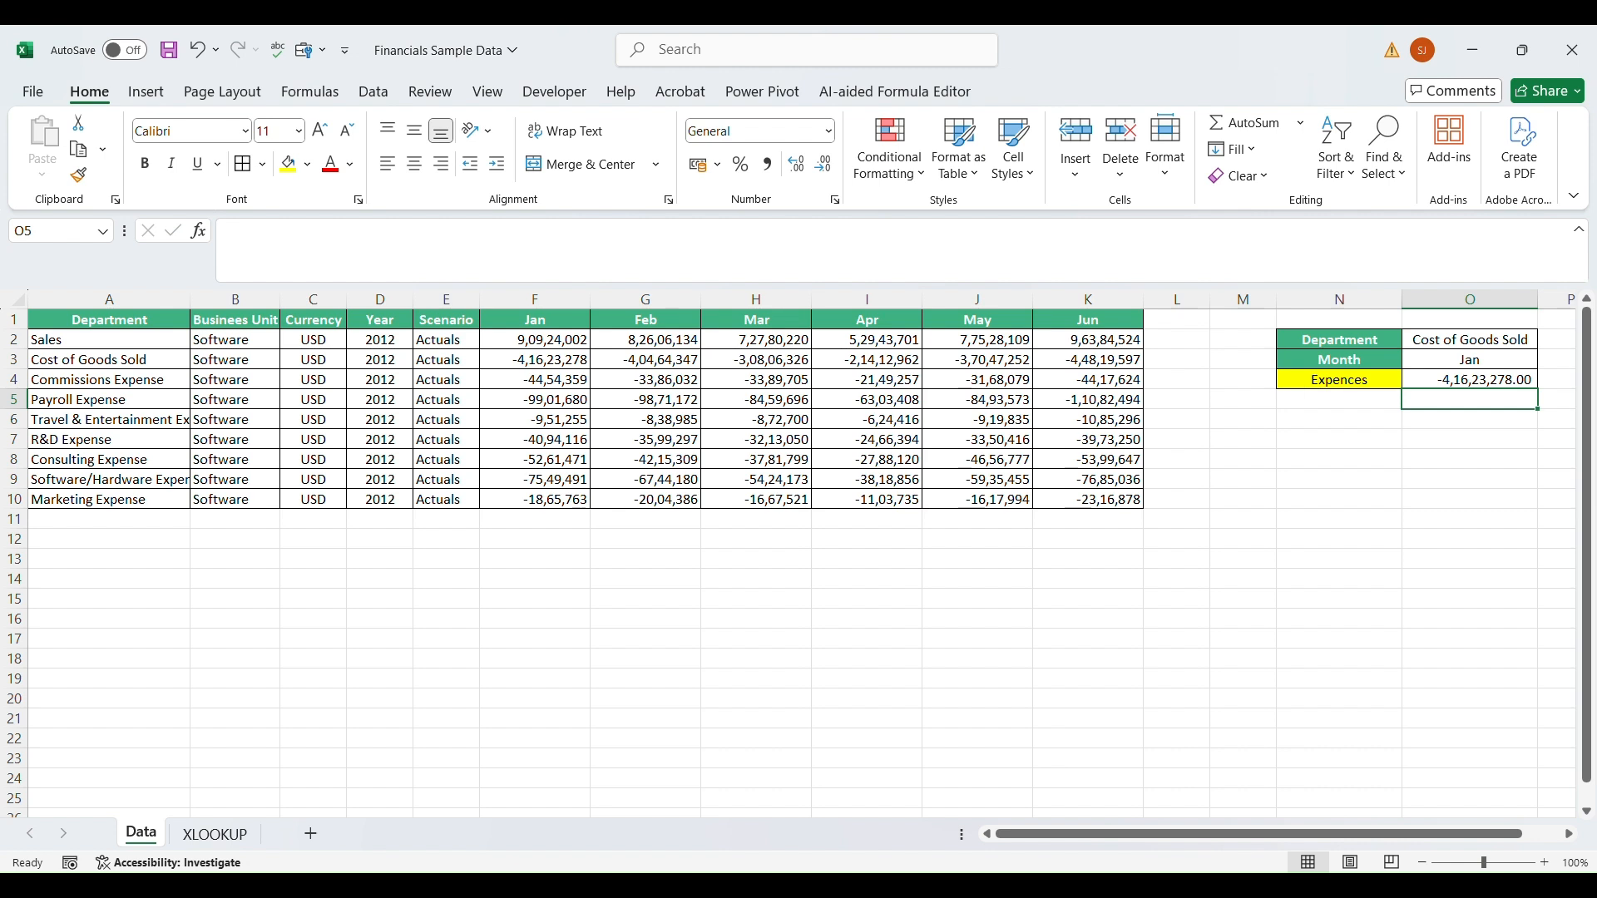
Compare the Expences result with the Cost of Goods Sold row's Jan figure in the data table.
left_click(1470, 339)
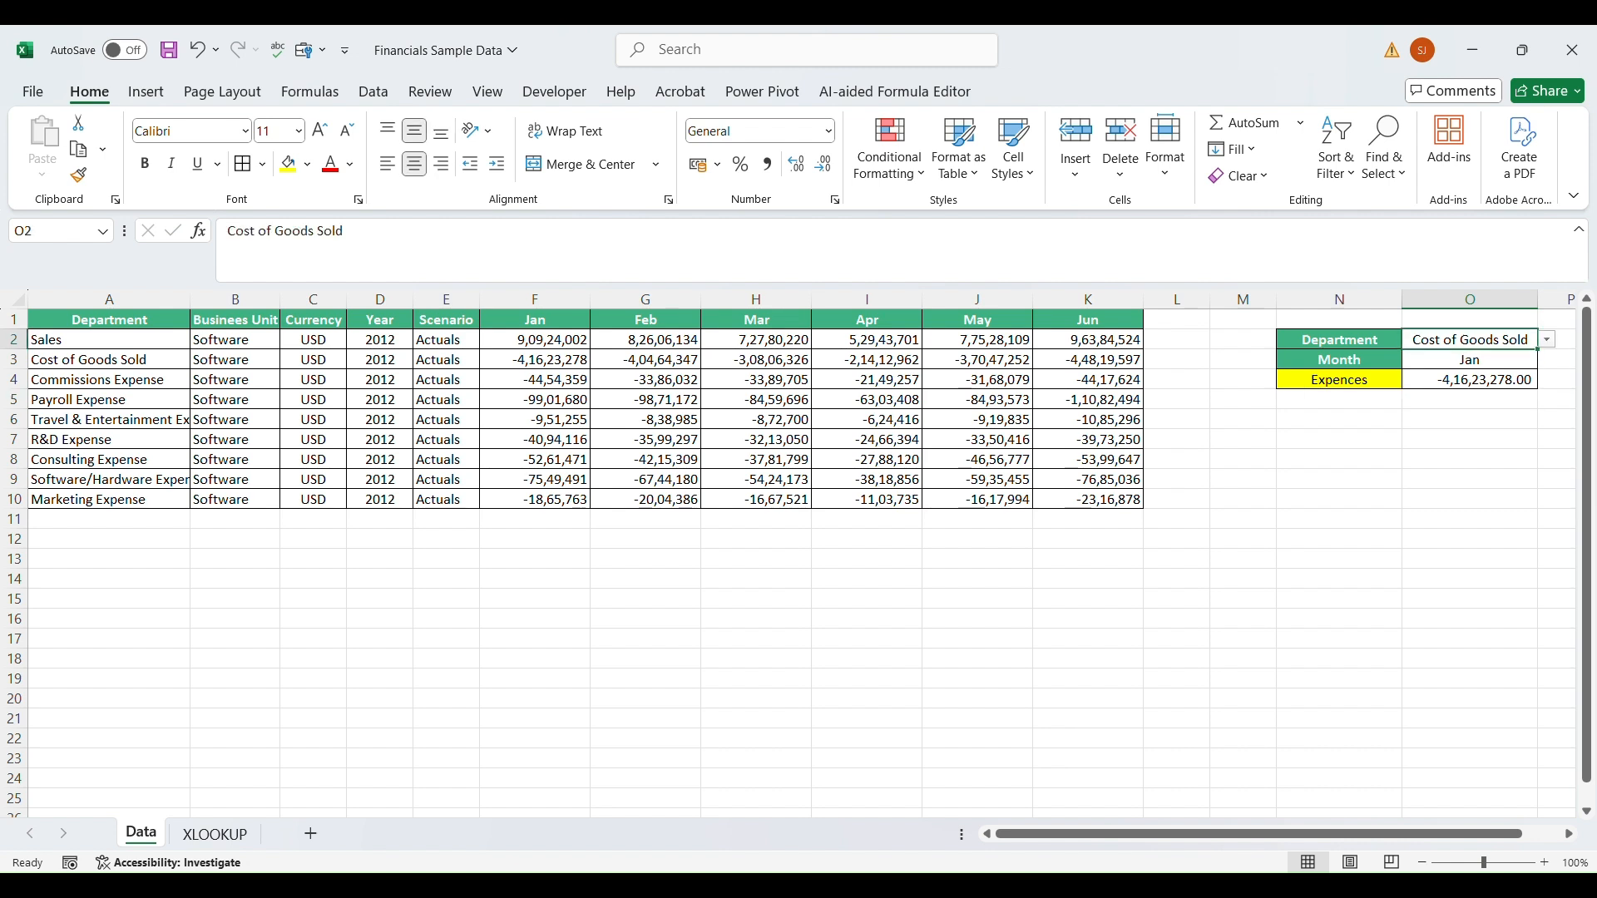
left_click(109, 360)
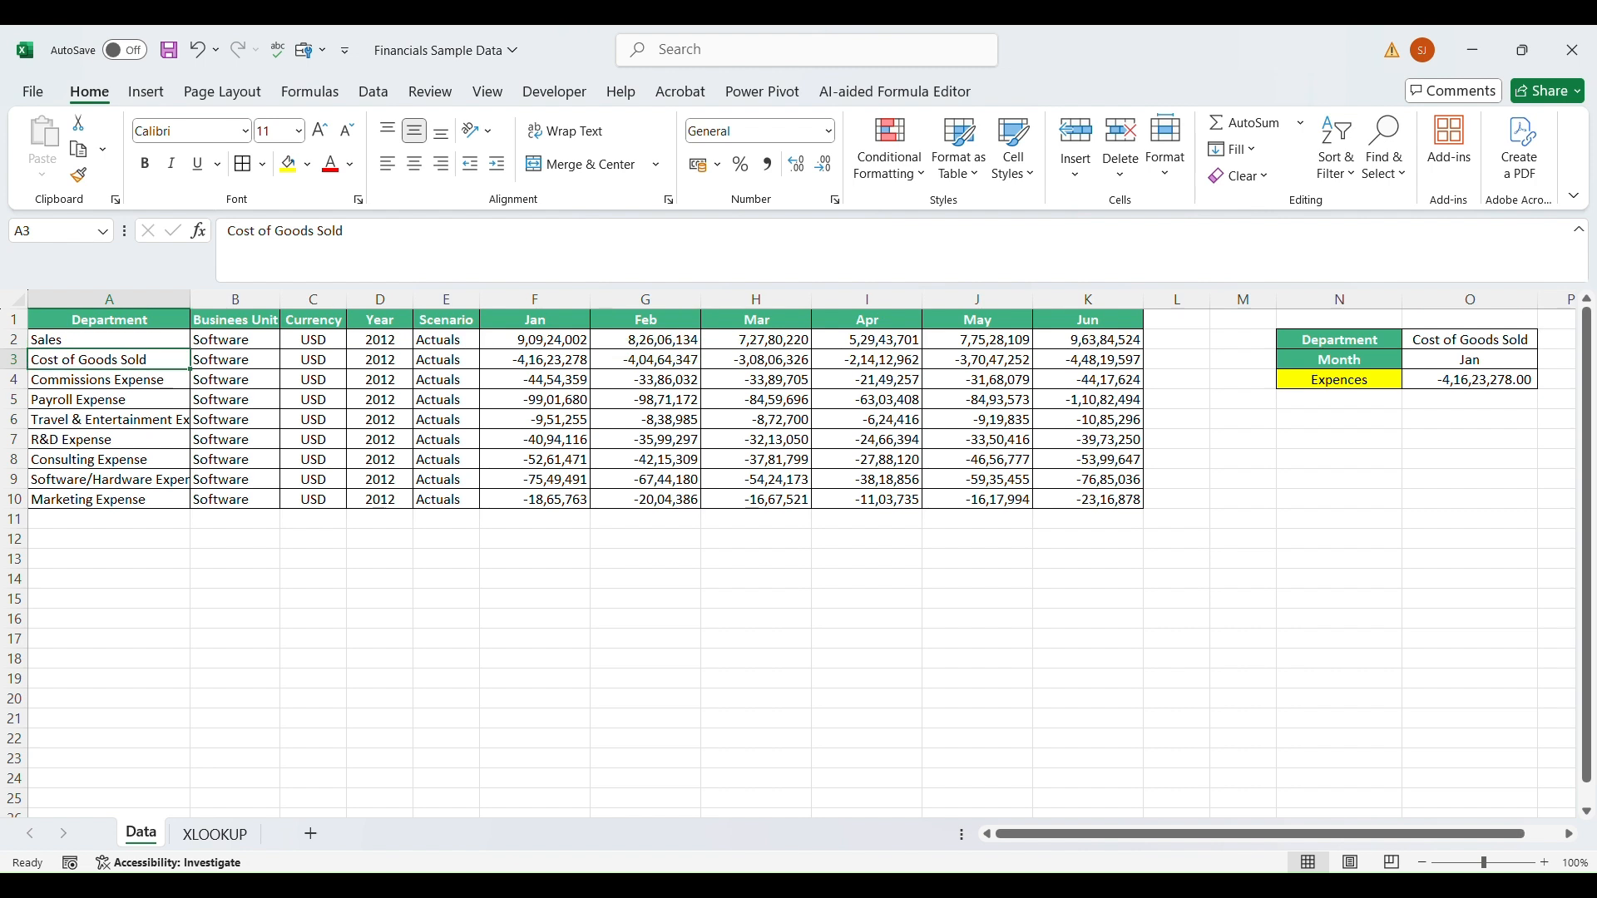
left_click(535, 360)
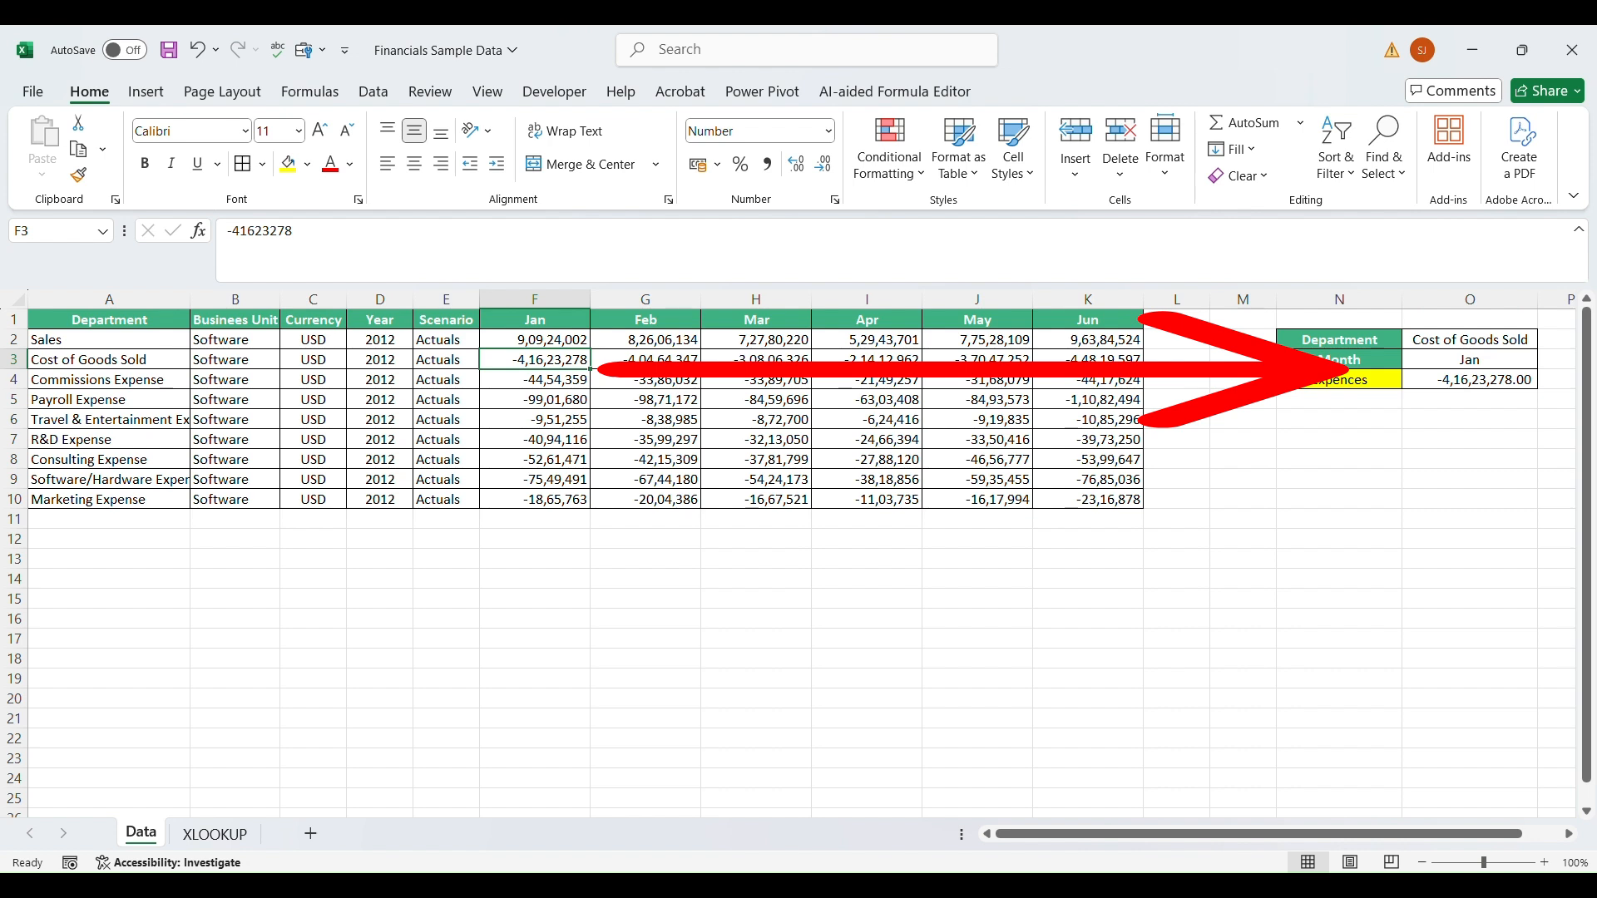
left_click(1470, 380)
Switch the lookup Month to Feb and check the result against the Cost of Goods Sold Feb figure.
left_click(1470, 360)
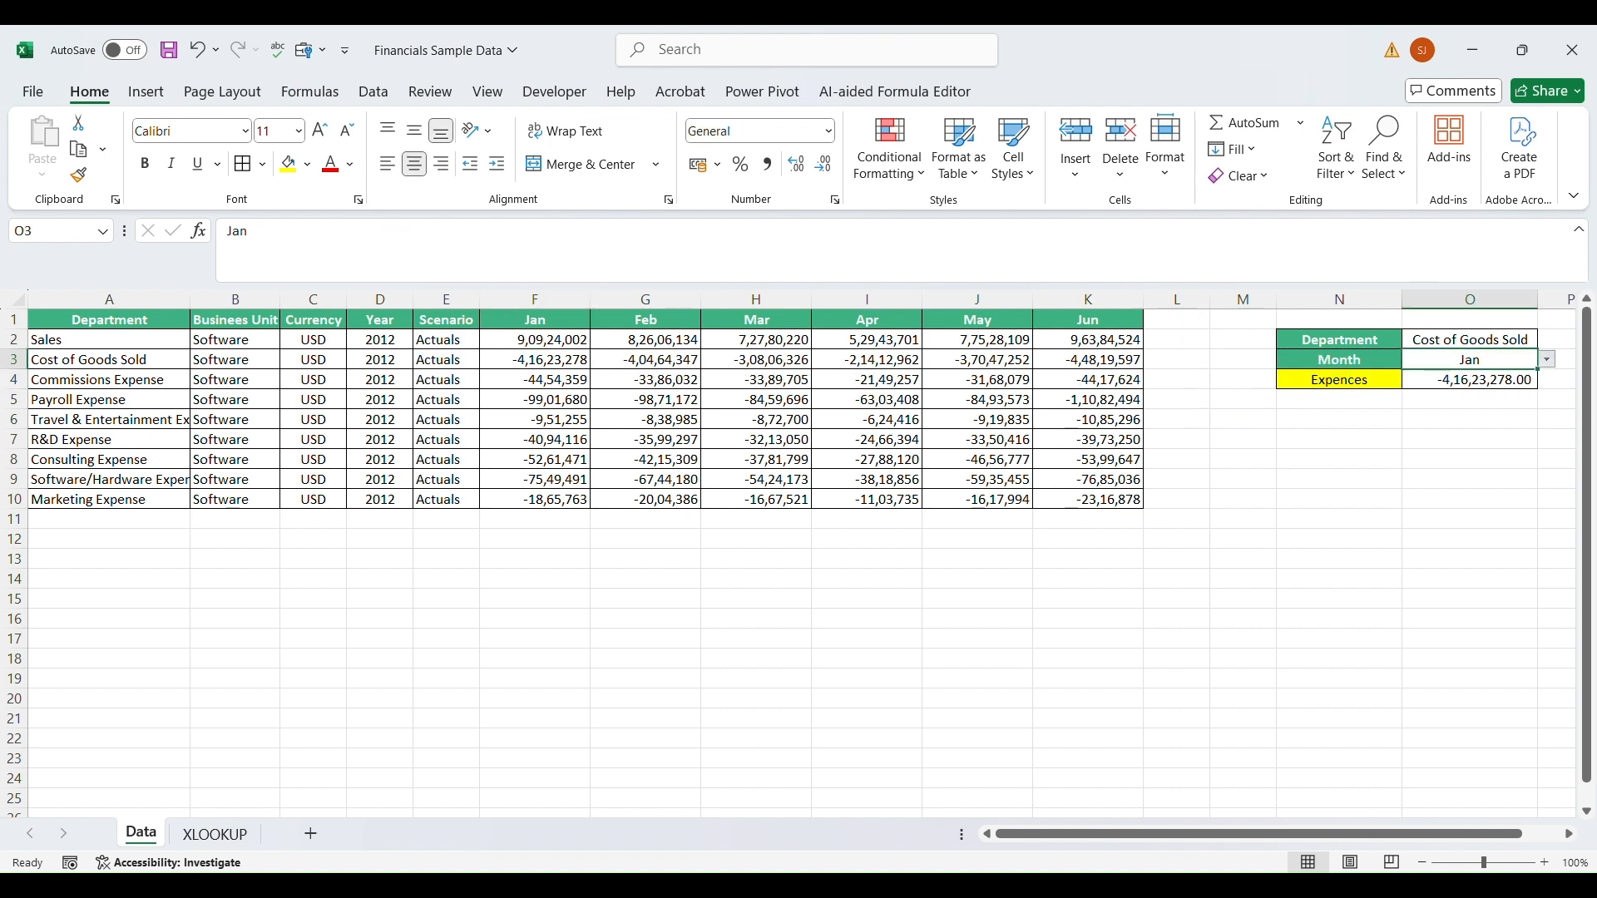
left_click(1470, 394)
left_click(646, 360)
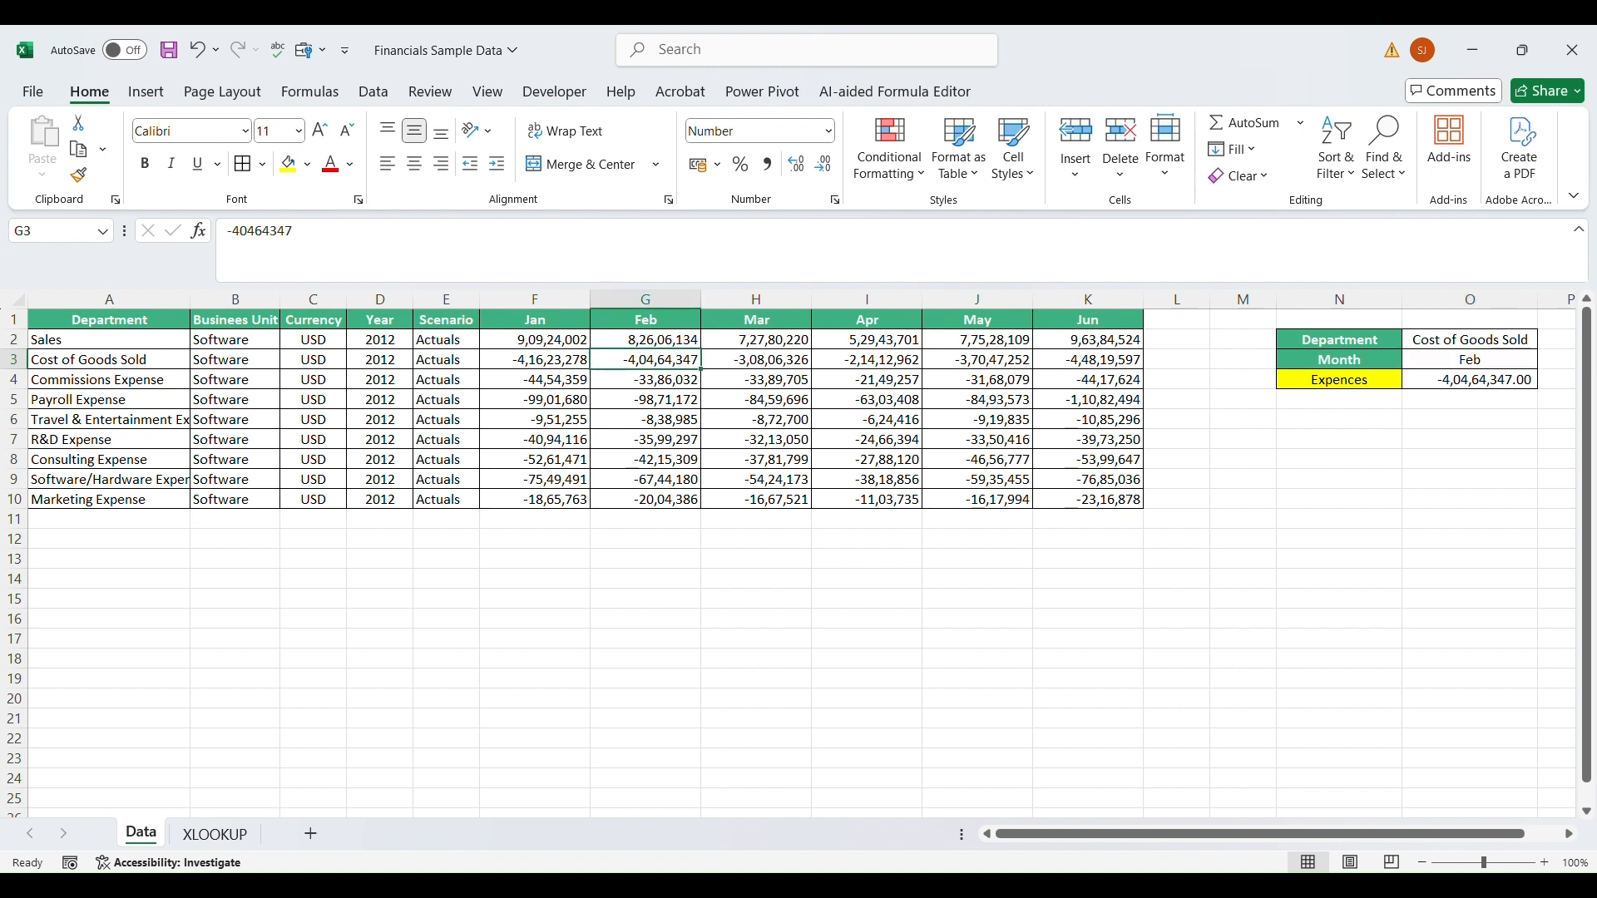
Set the lookup box's Department to Sales and its Month to Jan.
left_click(1470, 340)
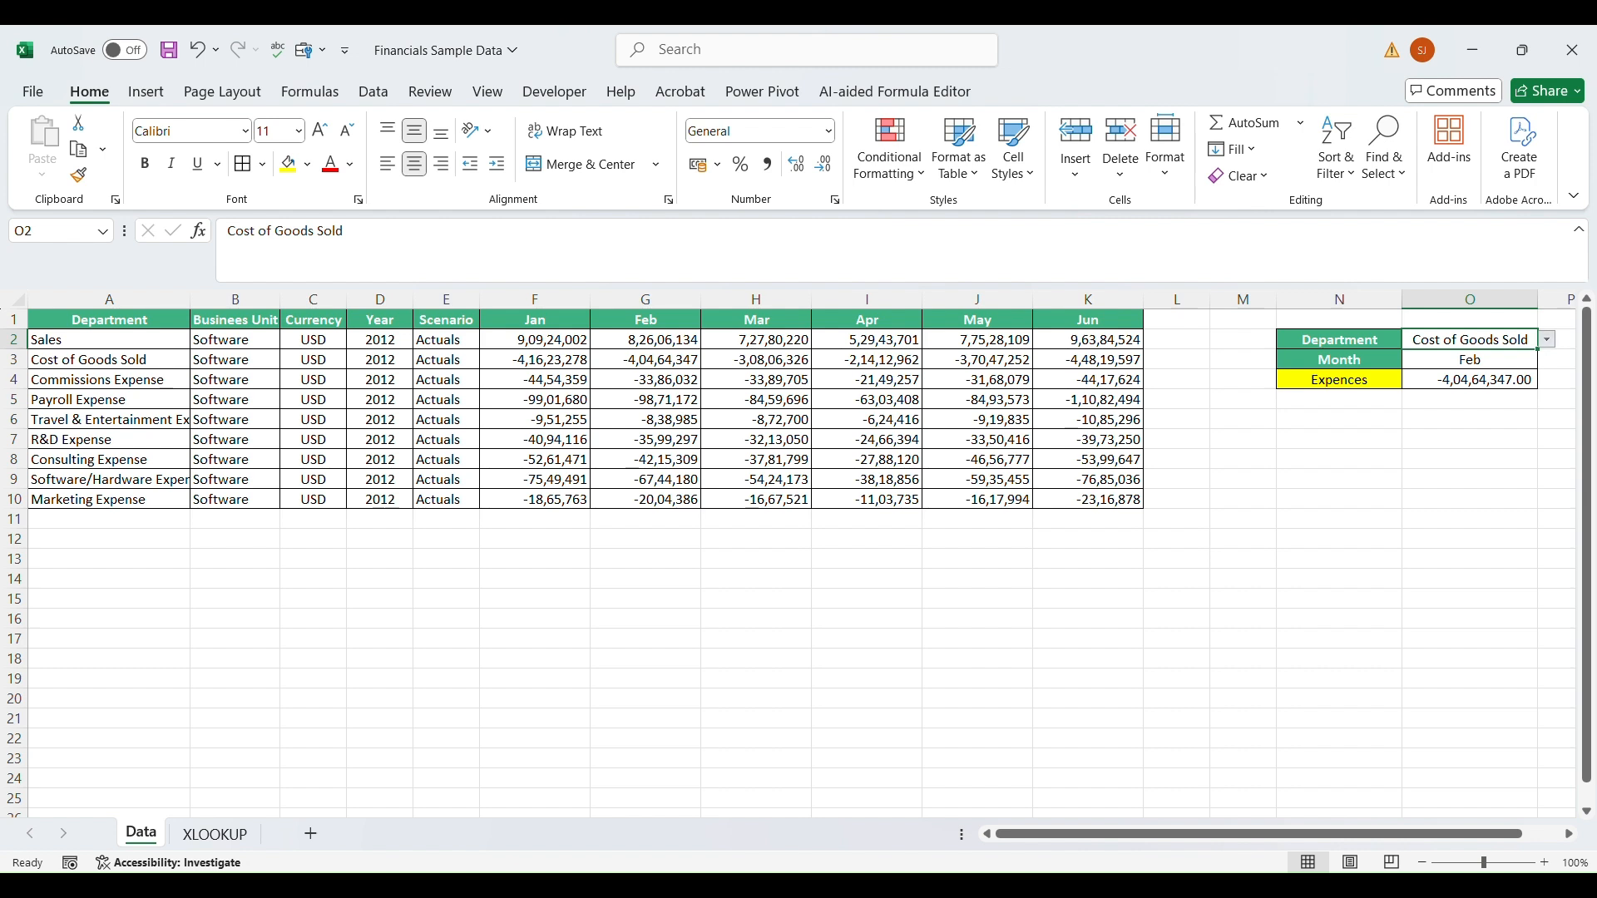
left_click(1457, 357)
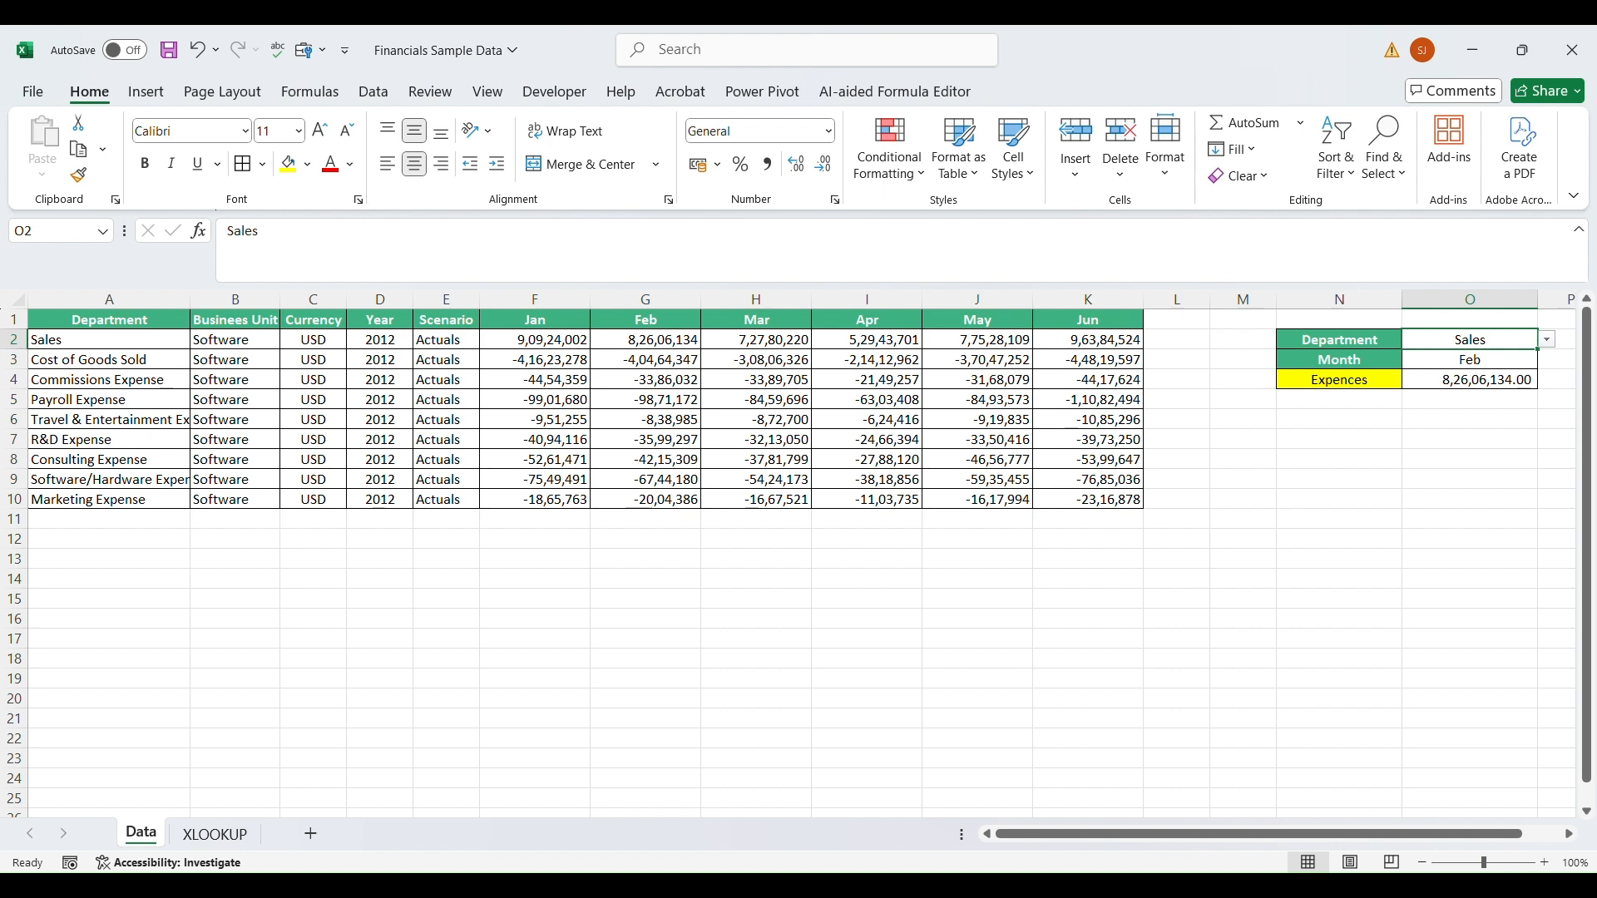
left_click(1470, 361)
left_click(1548, 359)
left_click(1457, 377)
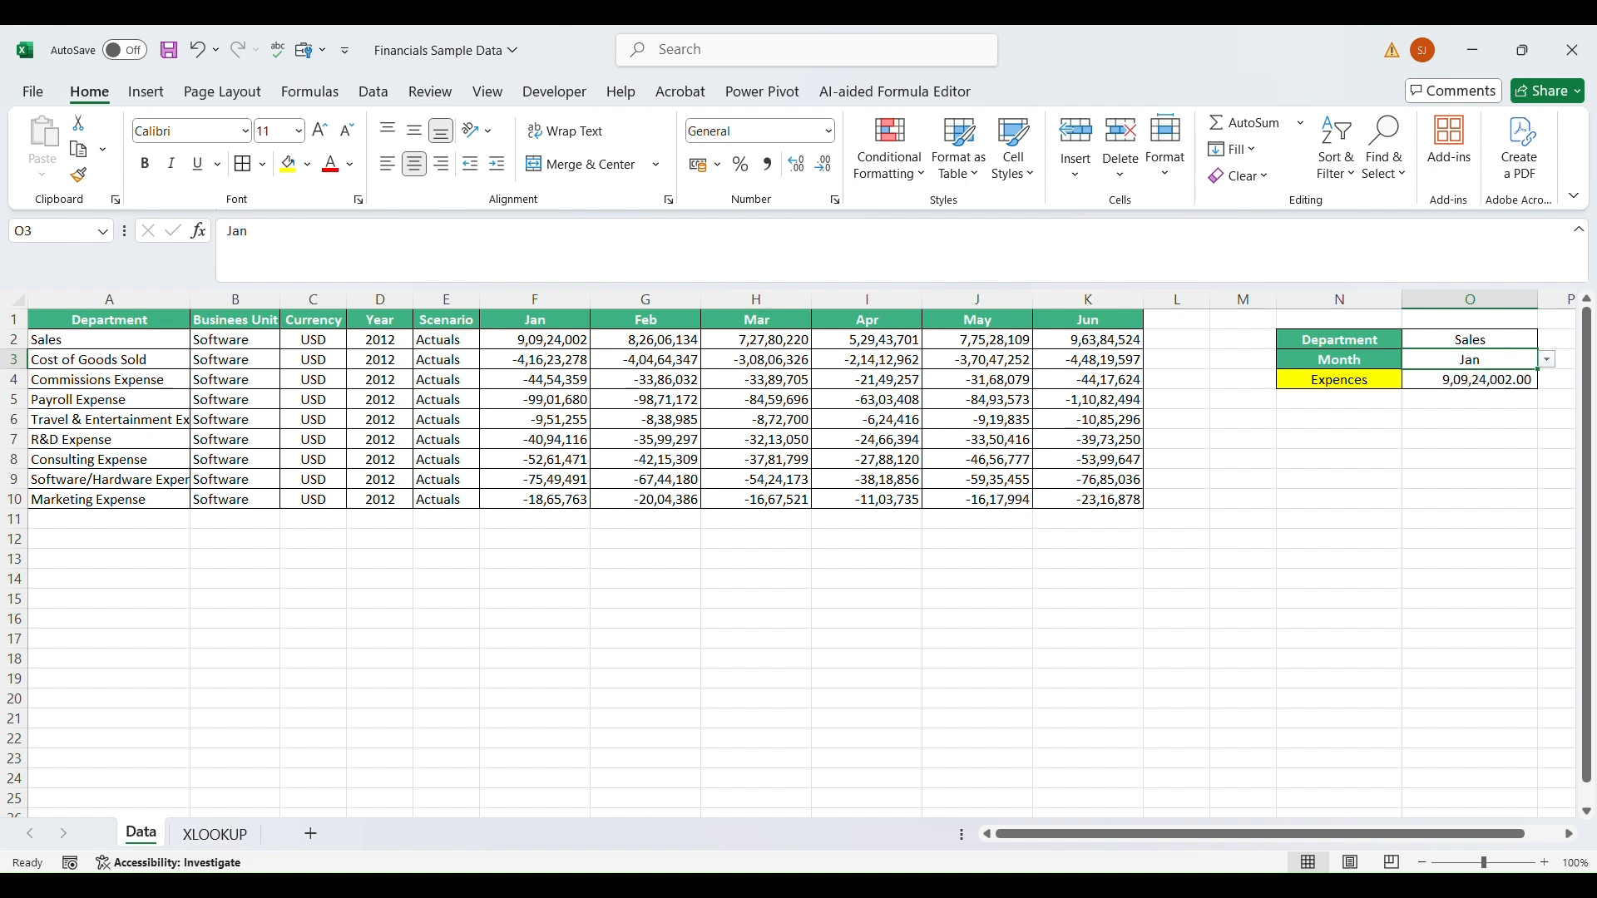